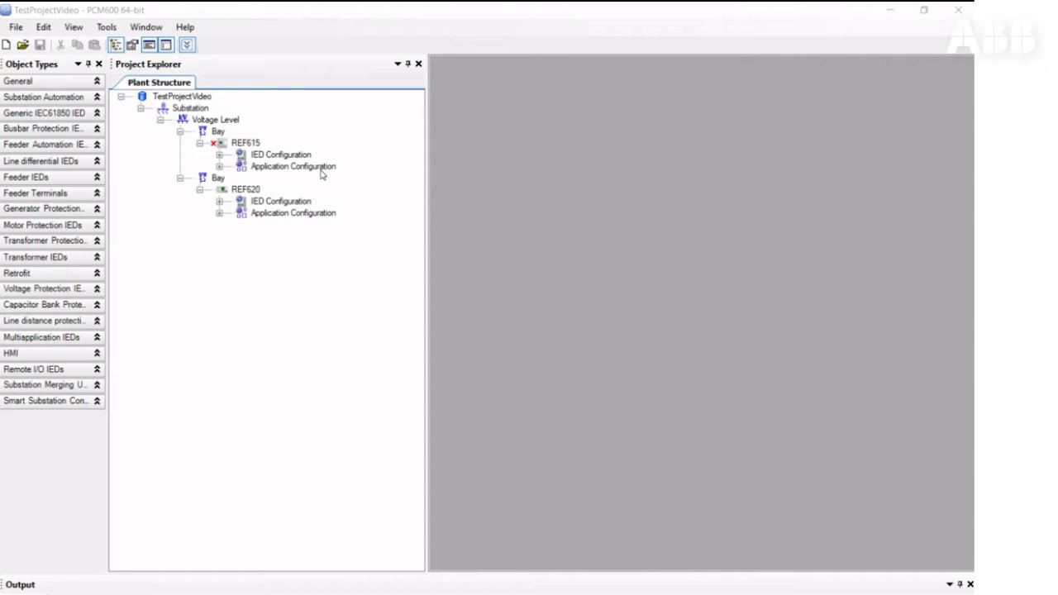
Step: Open the IEC 61850 Engineering Guide from REF615's context menu
{"action": "right_click", "coordinate": [259, 145]}
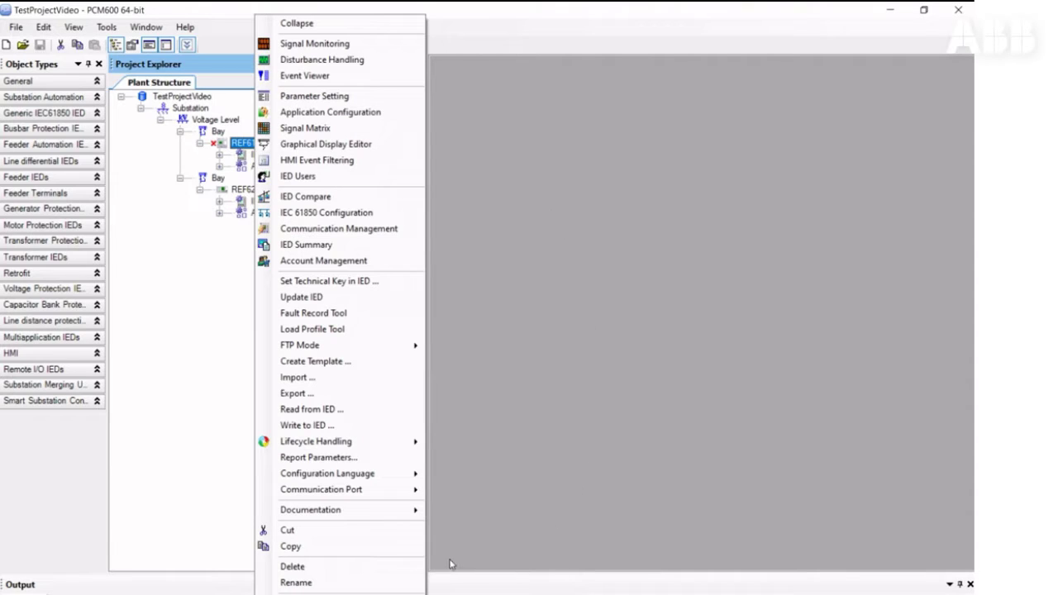
{"action": "mouse_move", "coordinate": [382, 521]}
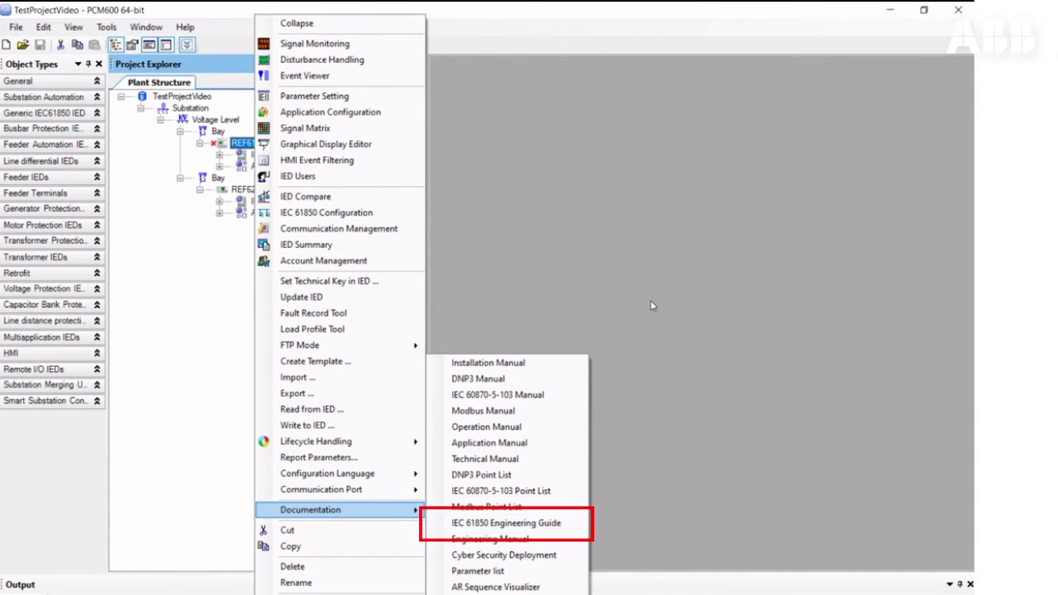
{"action": "left_click", "coordinate": [533, 529]}
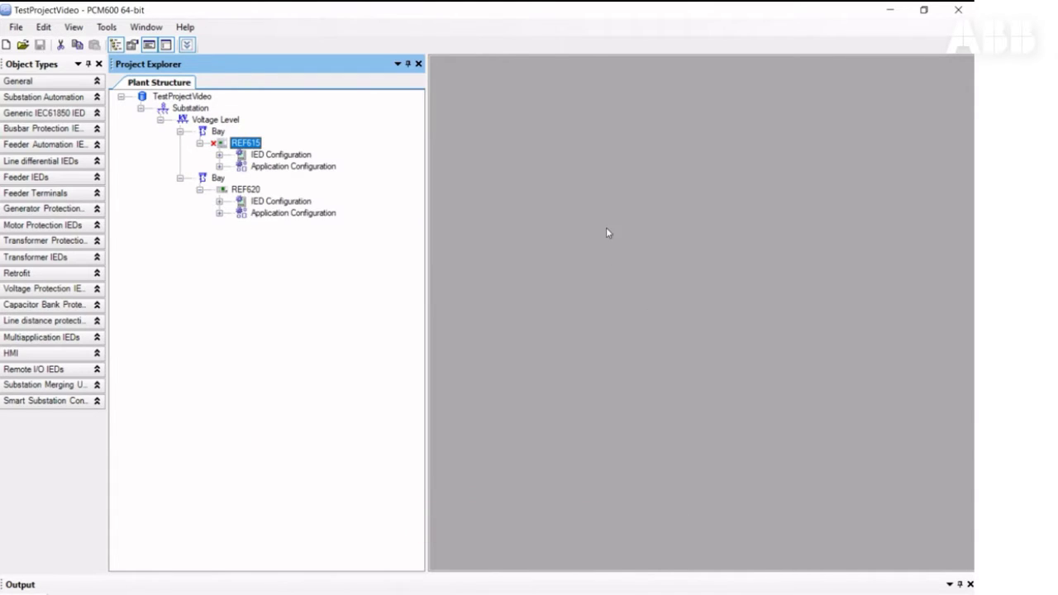
Step: Place an SMVSENDER block on REF615's Communication sheet with cycle time 2,5 and execution order 2,0
{"action": "right_click", "coordinate": [259, 144]}
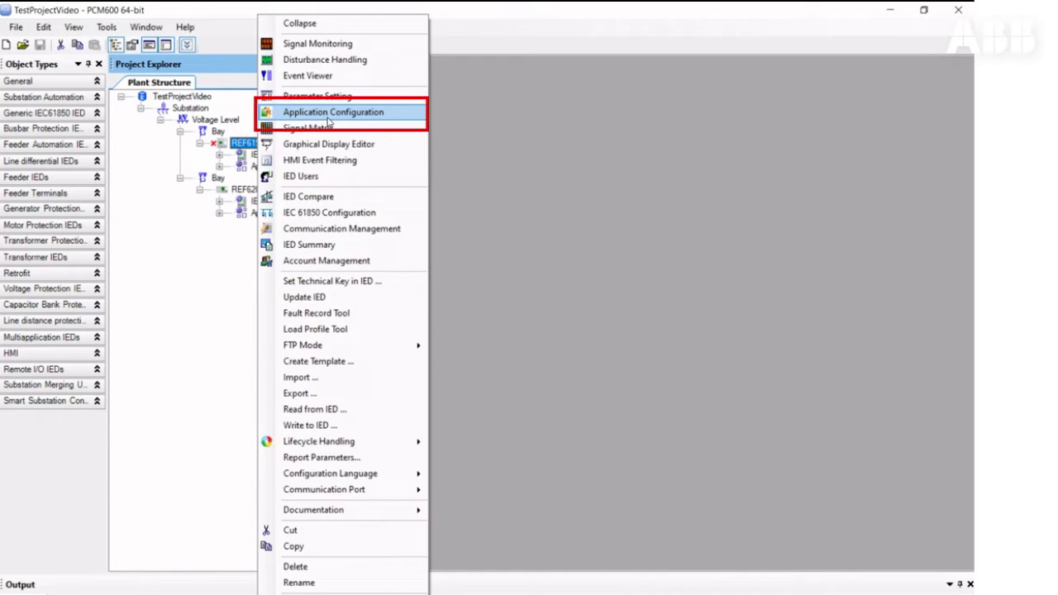
{"action": "left_click", "coordinate": [328, 115]}
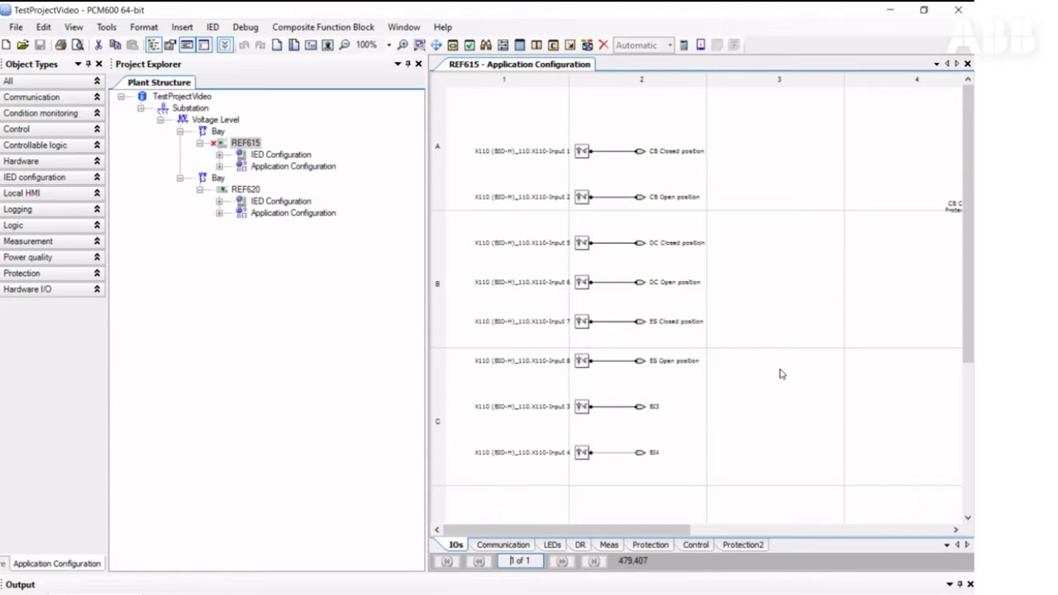
{"action": "left_click", "coordinate": [516, 546]}
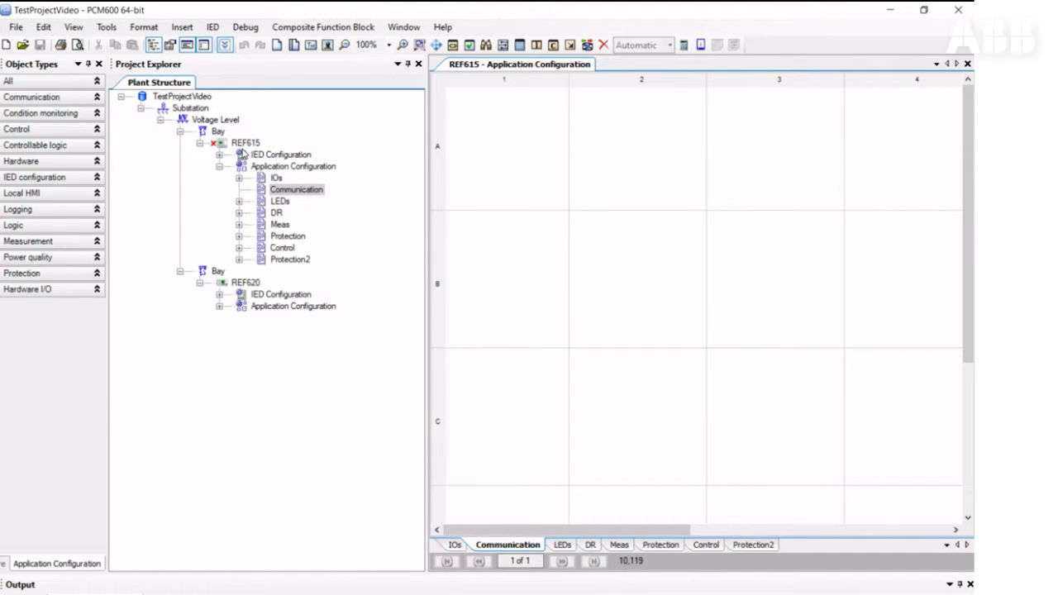
{"action": "left_click", "coordinate": [76, 98]}
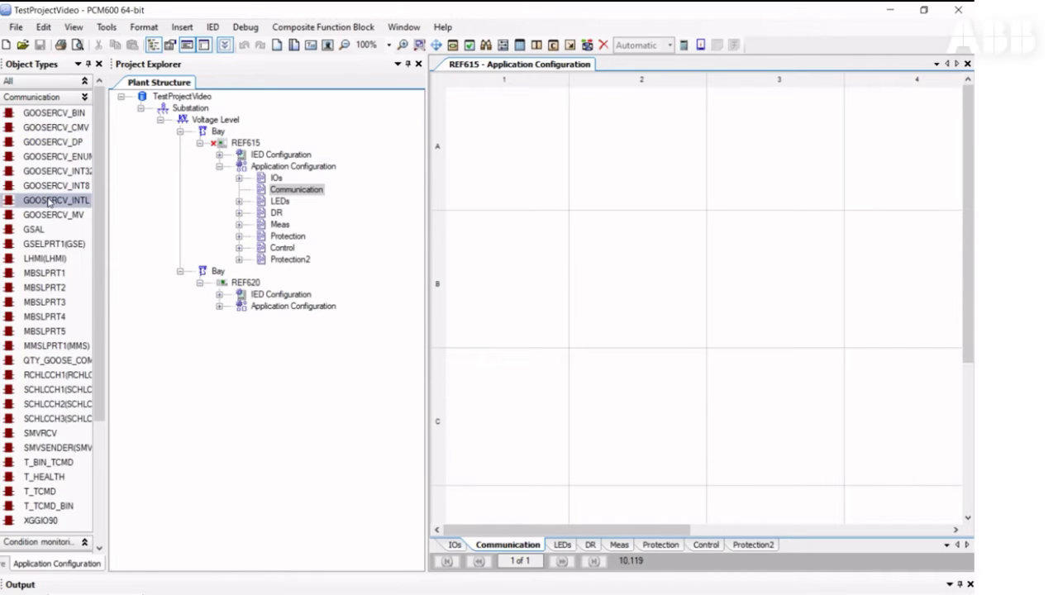
{"action": "left_click_drag", "start_coordinate": [50, 447], "coordinate": [557, 196]}
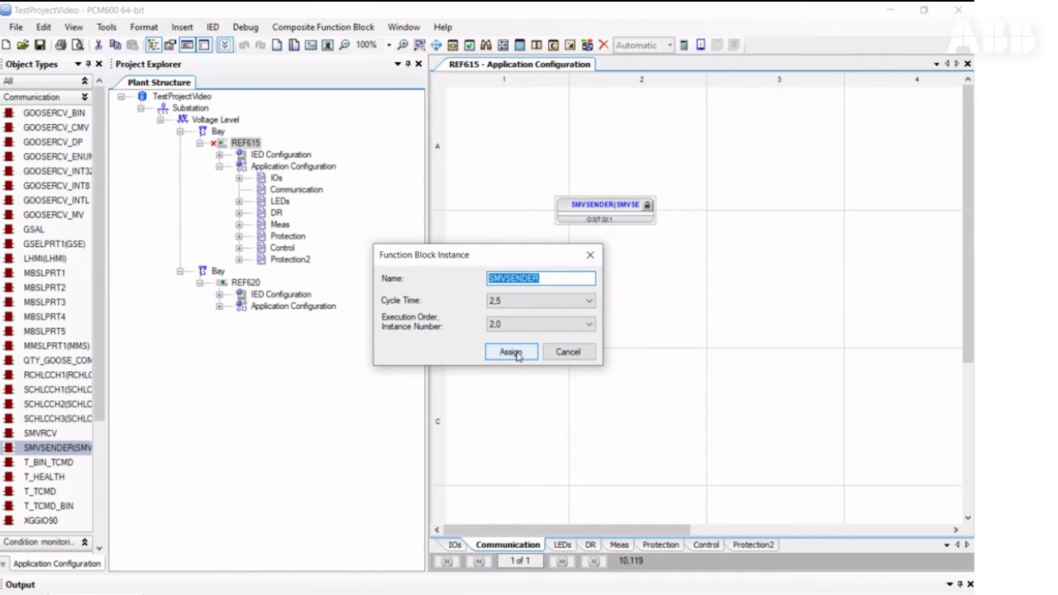
{"action": "left_click", "coordinate": [510, 352]}
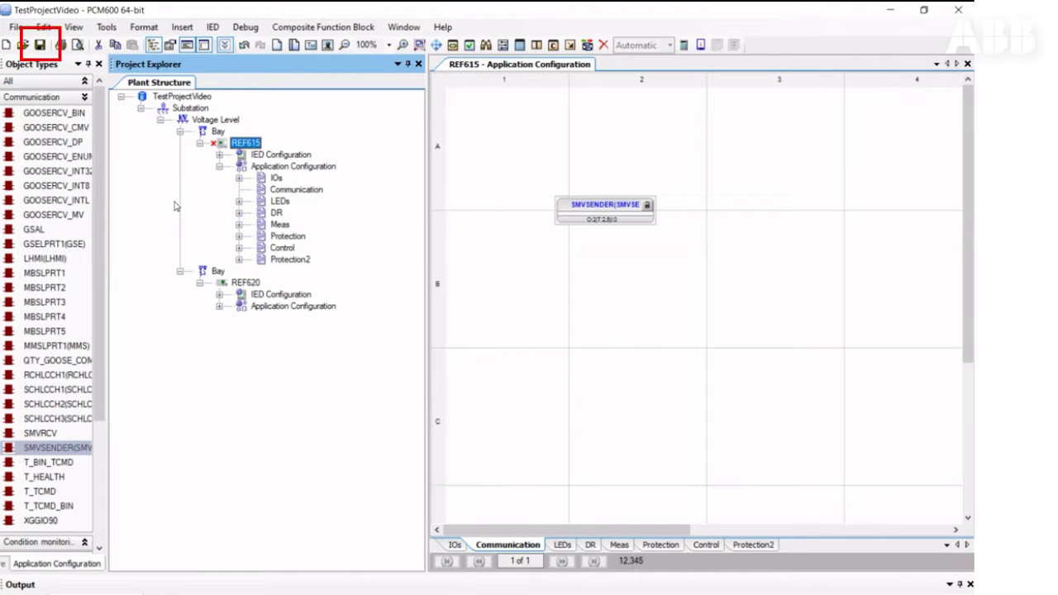
Step: Save and close the application configuration, then open REF615's IEC 61850 Configuration full-width
{"action": "left_click", "coordinate": [40, 44]}
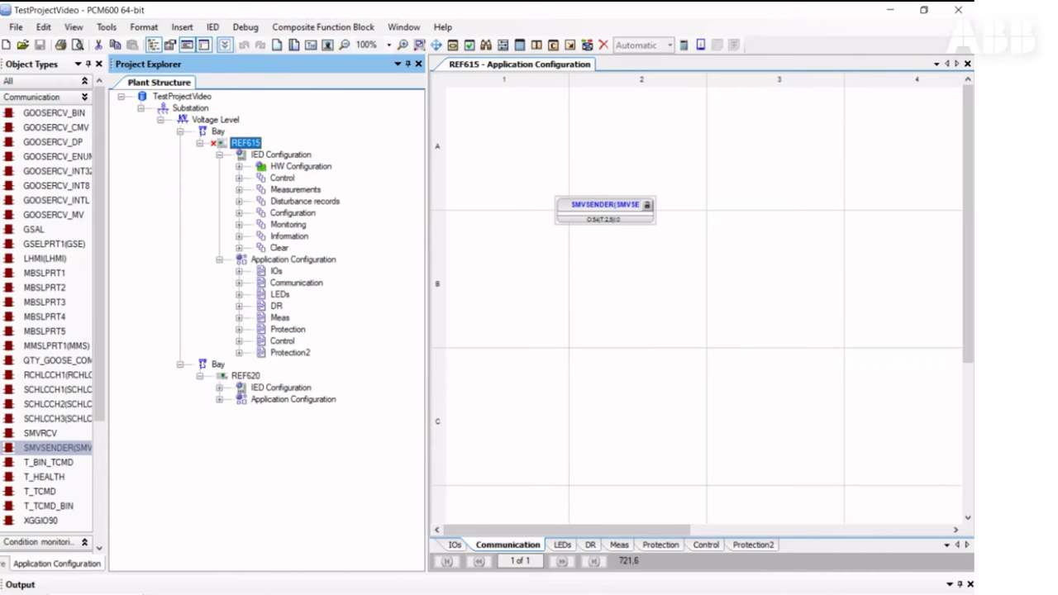
{"action": "left_click", "coordinate": [967, 63]}
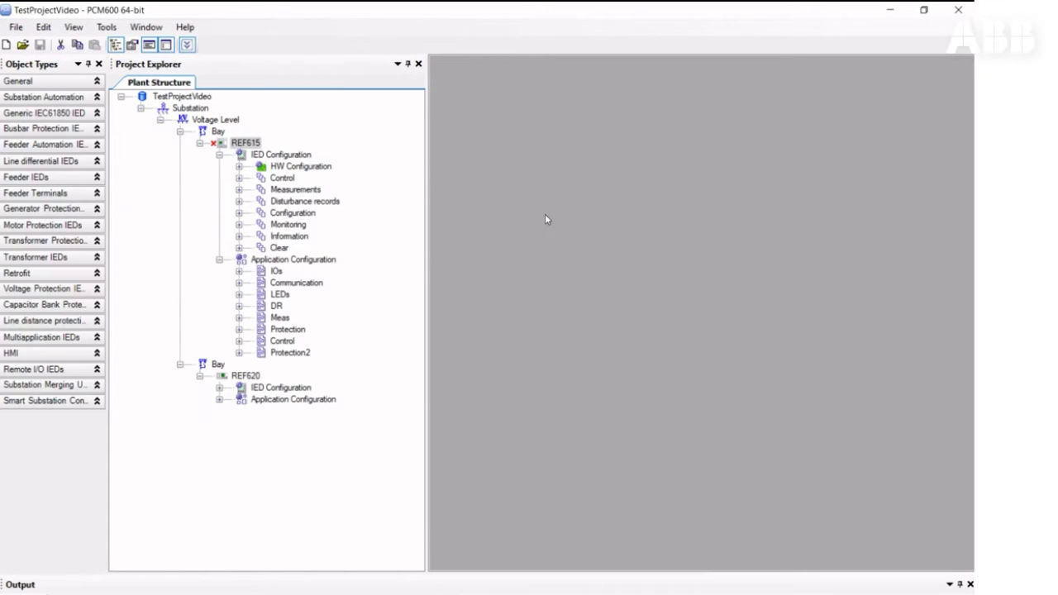
{"action": "left_click", "coordinate": [248, 143]}
{"action": "right_click", "coordinate": [250, 146]}
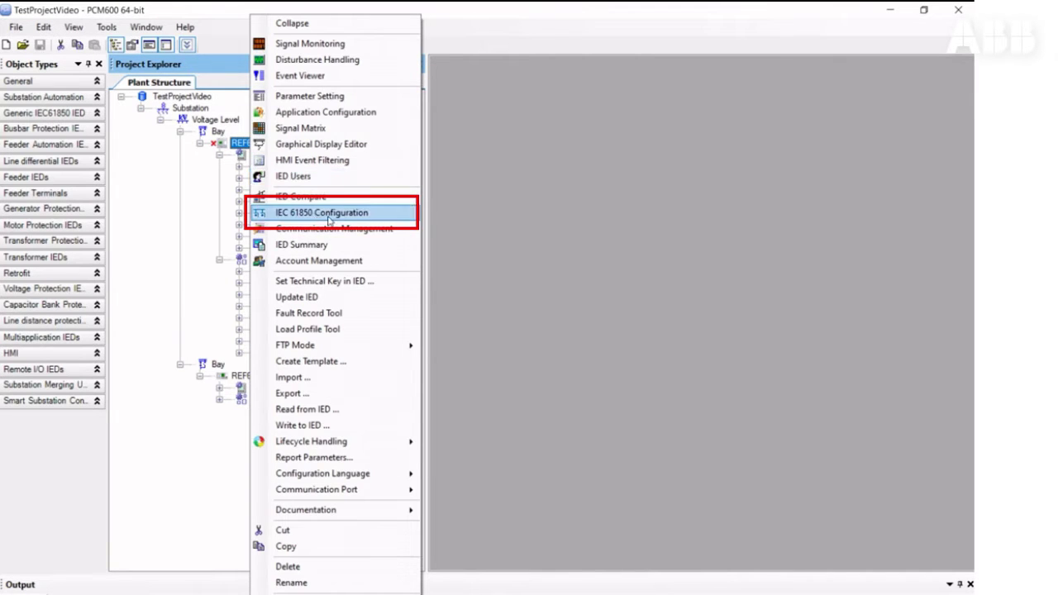
{"action": "left_click", "coordinate": [363, 215]}
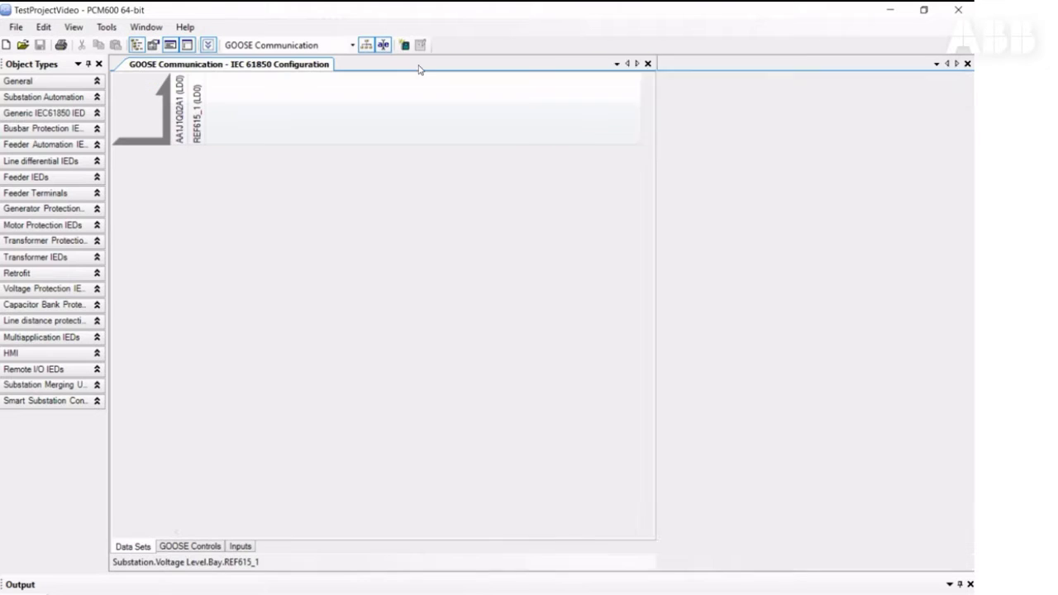
{"action": "left_click", "coordinate": [418, 64]}
{"action": "left_click", "coordinate": [352, 44]}
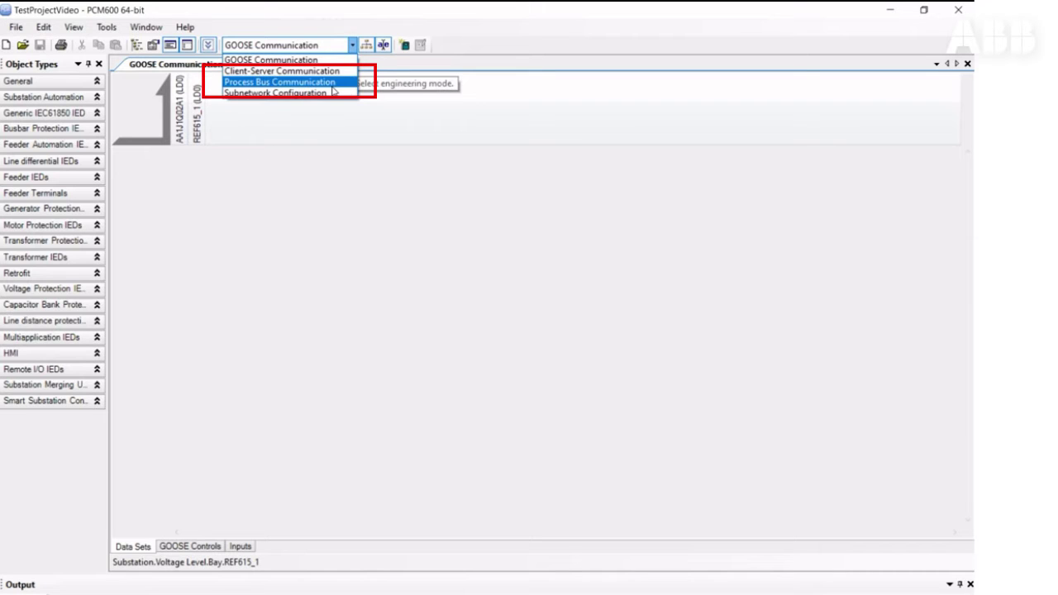
Step: In Process Bus Communication mode, make AA1J1Q02A1 receive the PhsMeas1 sampled values
{"action": "left_click", "coordinate": [333, 86]}
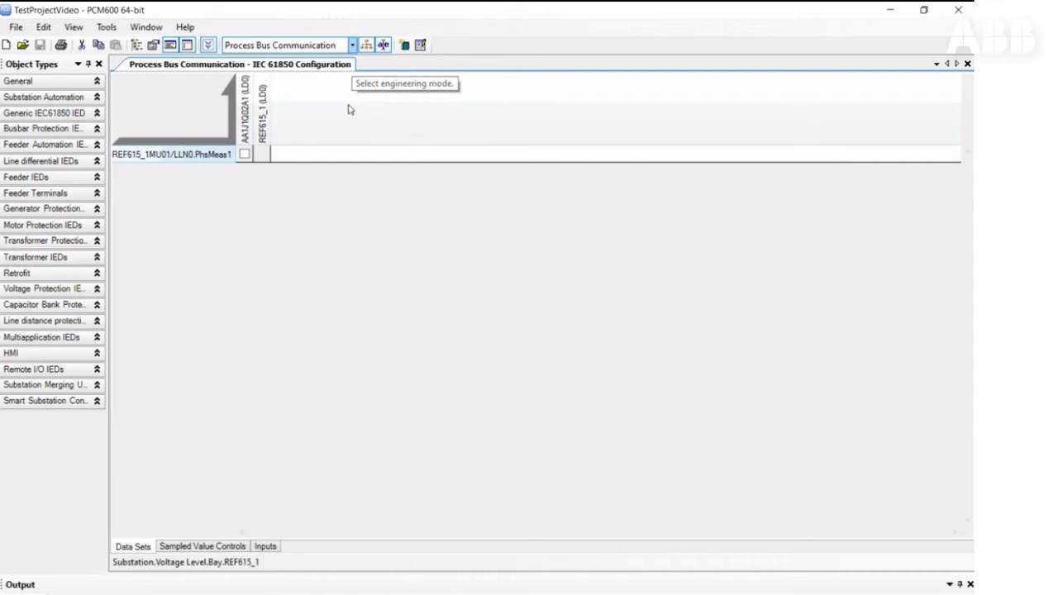
{"action": "left_click", "coordinate": [245, 155]}
{"action": "left_click", "coordinate": [245, 154]}
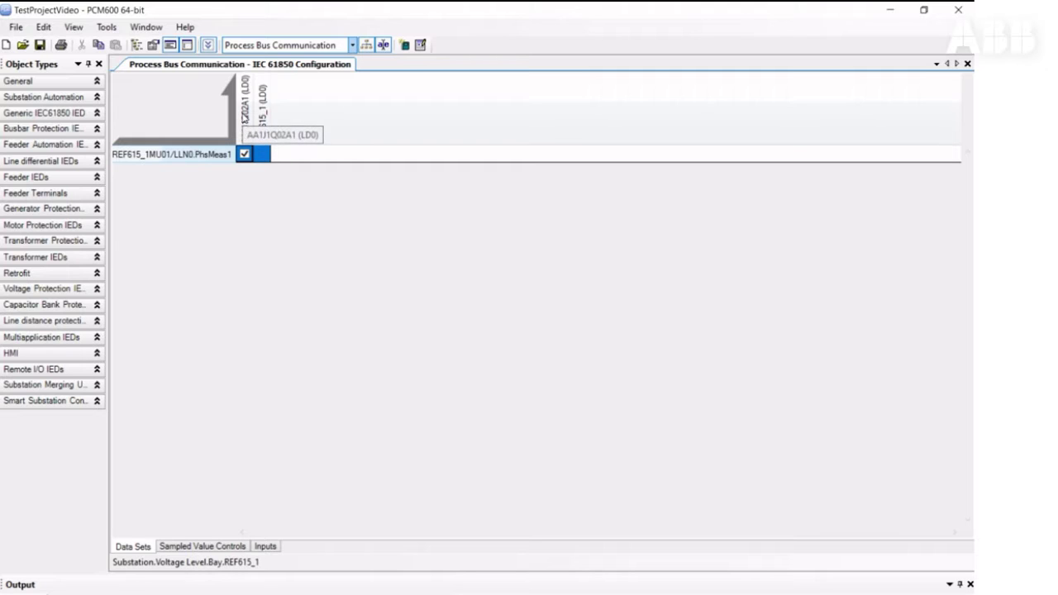
Step: Show the properties of sampled value control MSVCB01 (App ID 4000) and select its MAC Address
{"action": "left_click", "coordinate": [175, 552]}
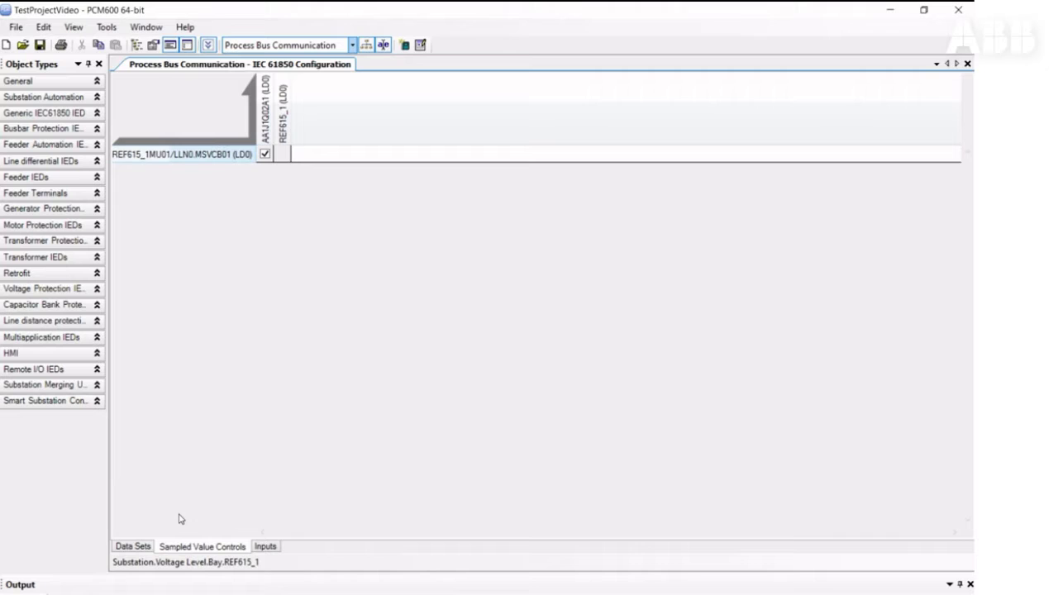
{"action": "left_click", "coordinate": [151, 48]}
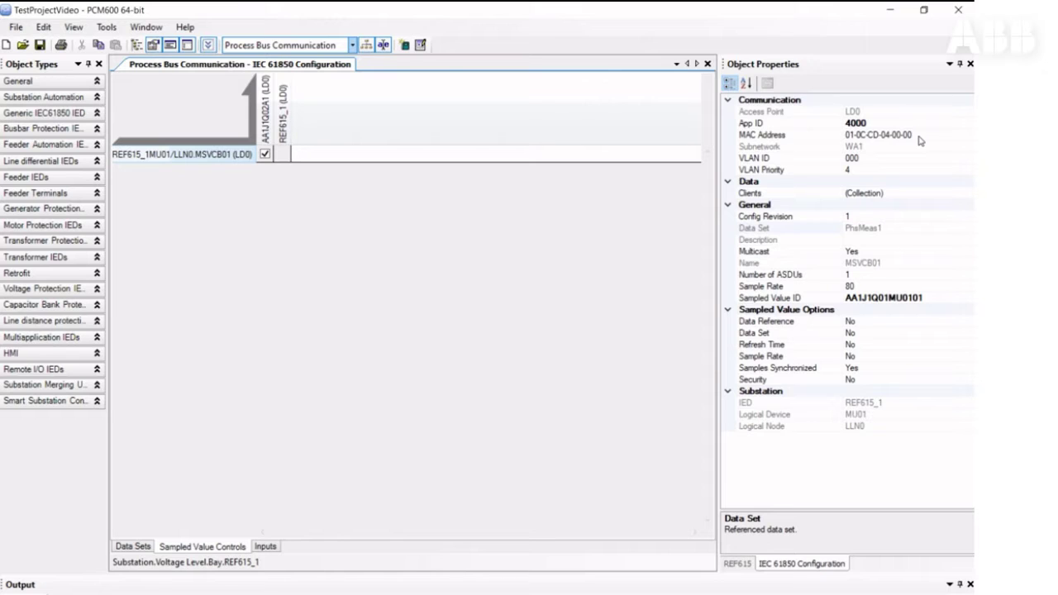
{"action": "left_click", "coordinate": [919, 136]}
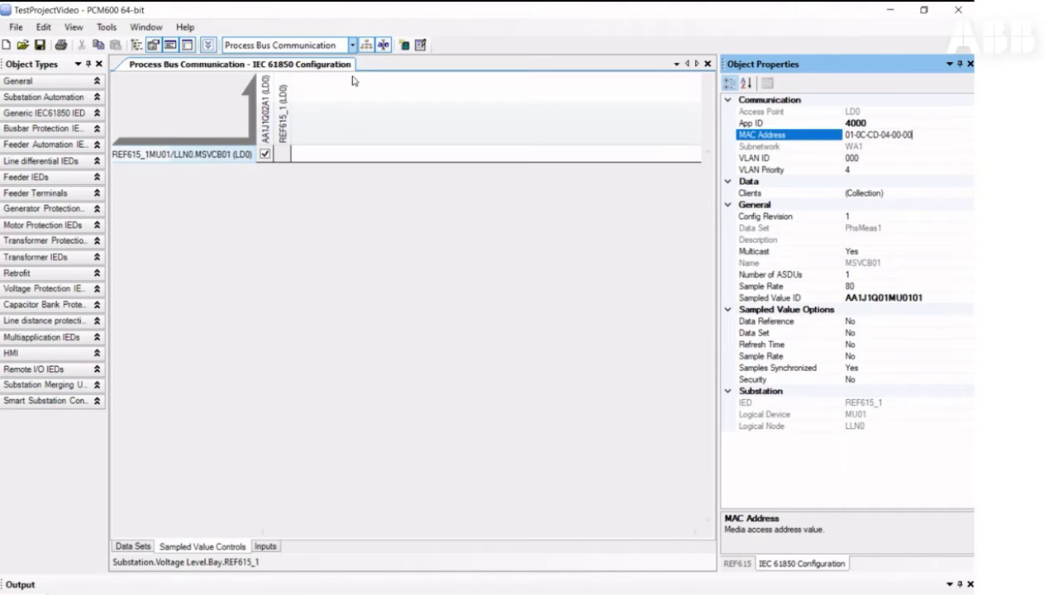
Step: Change the engineering mode from Process Bus to GOOSE Communication, returning to the Data Sets page
{"action": "left_click", "coordinate": [352, 46]}
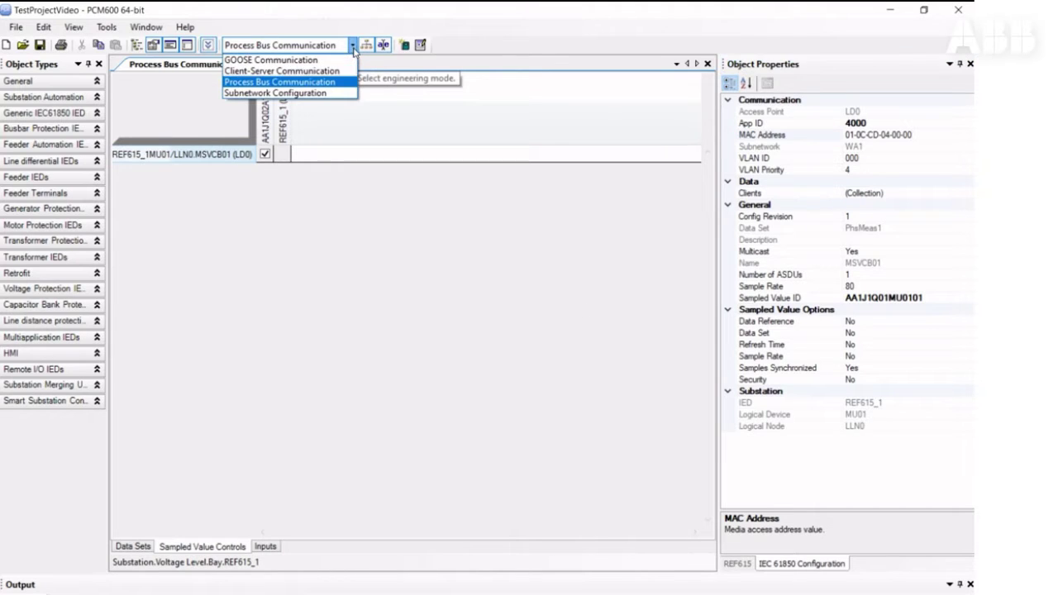
{"action": "left_click", "coordinate": [317, 61]}
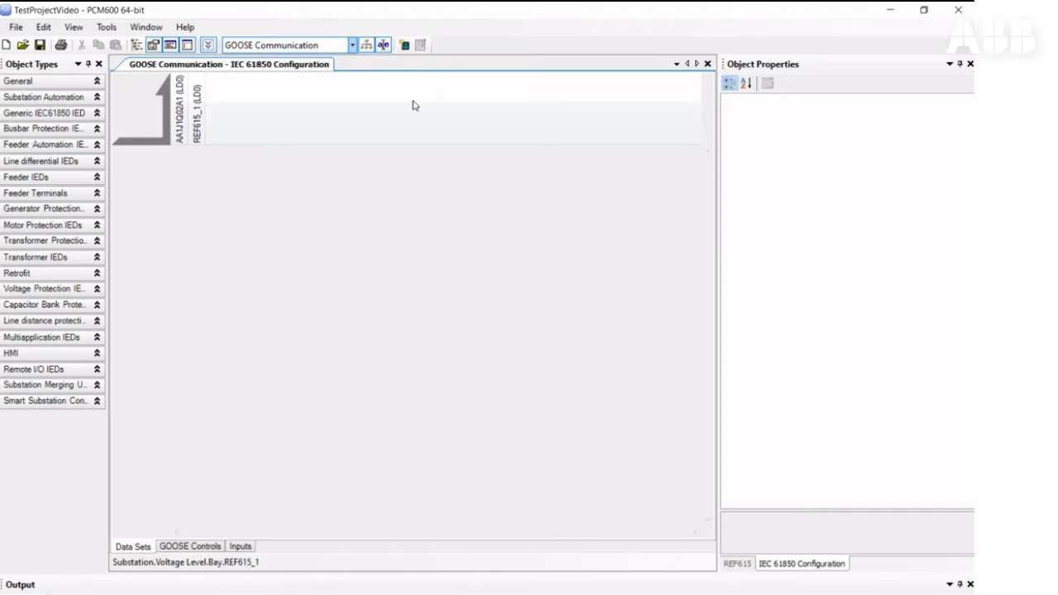
Step: Create data set Dataset1 under REF615_1 LD0/LLN0 and open it in the Data Set editor
{"action": "left_click", "coordinate": [404, 46]}
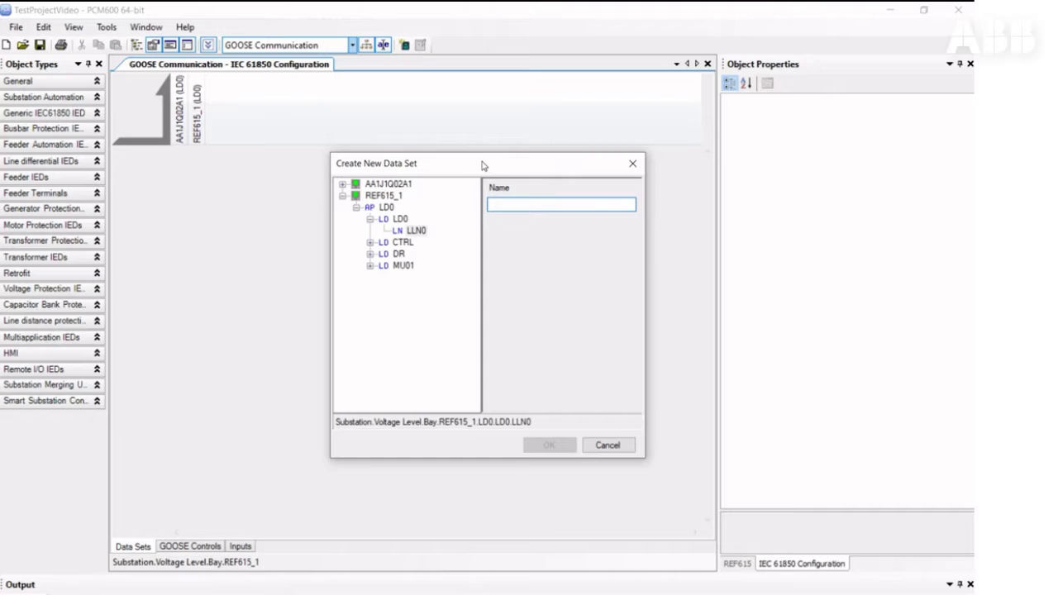
{"action": "left_click_drag", "start_coordinate": [482, 165], "coordinate": [357, 166]}
{"action": "type", "text": "Da"}
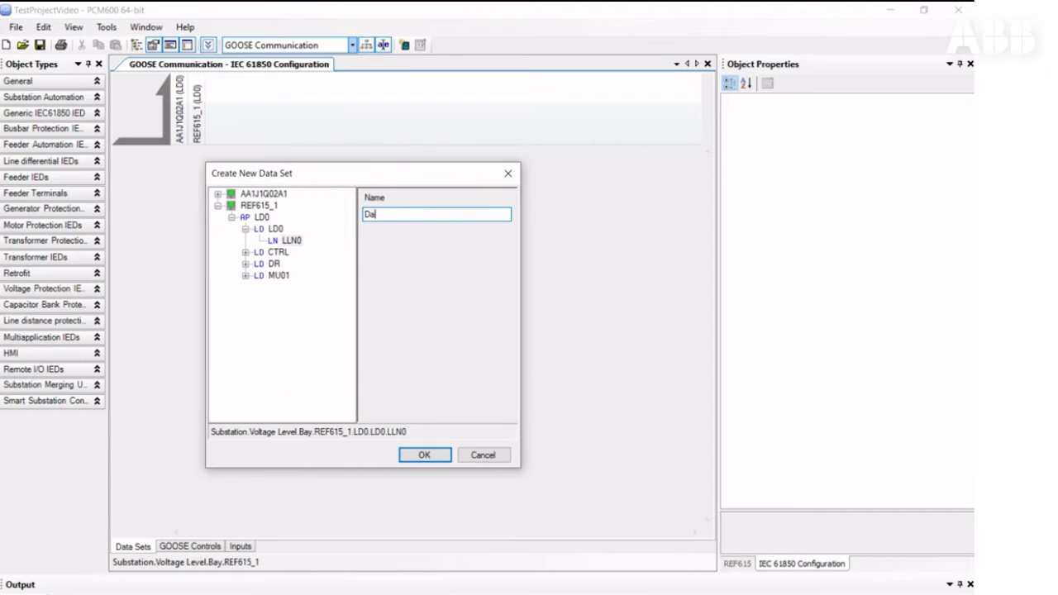
{"action": "type", "text": "taset1"}
{"action": "left_click", "coordinate": [443, 464]}
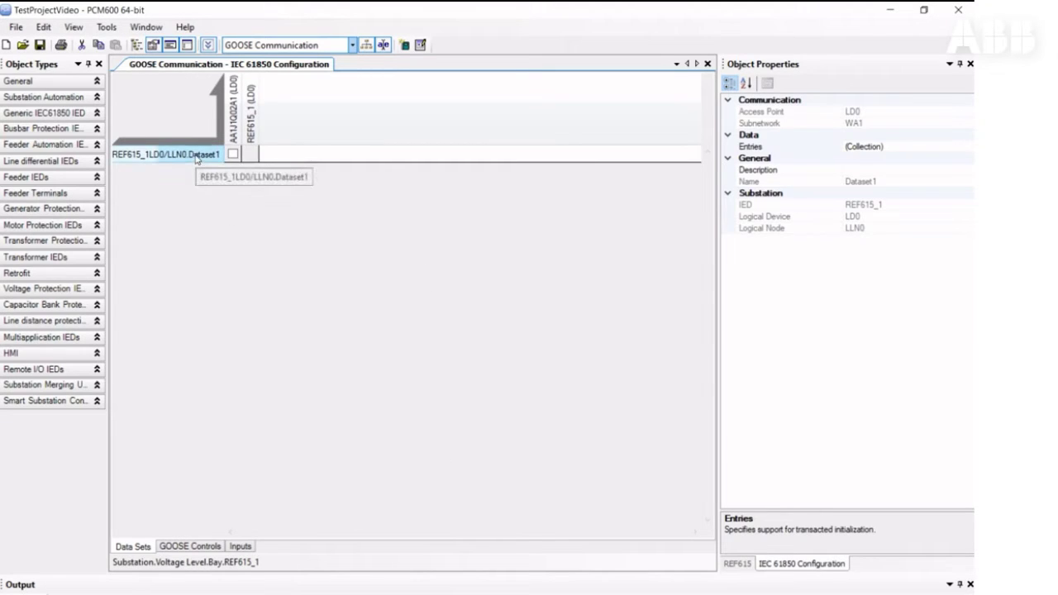
{"action": "double_click", "coordinate": [197, 156]}
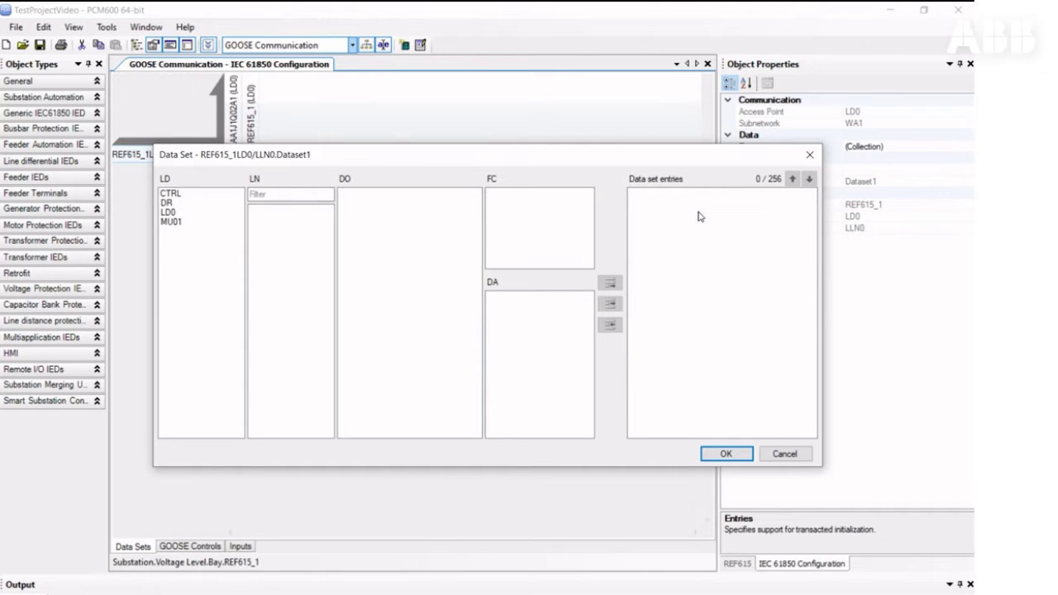
Step: Add LD0.PHIPTOC1.Str.general (ST) to Dataset1
{"action": "left_click", "coordinate": [169, 212]}
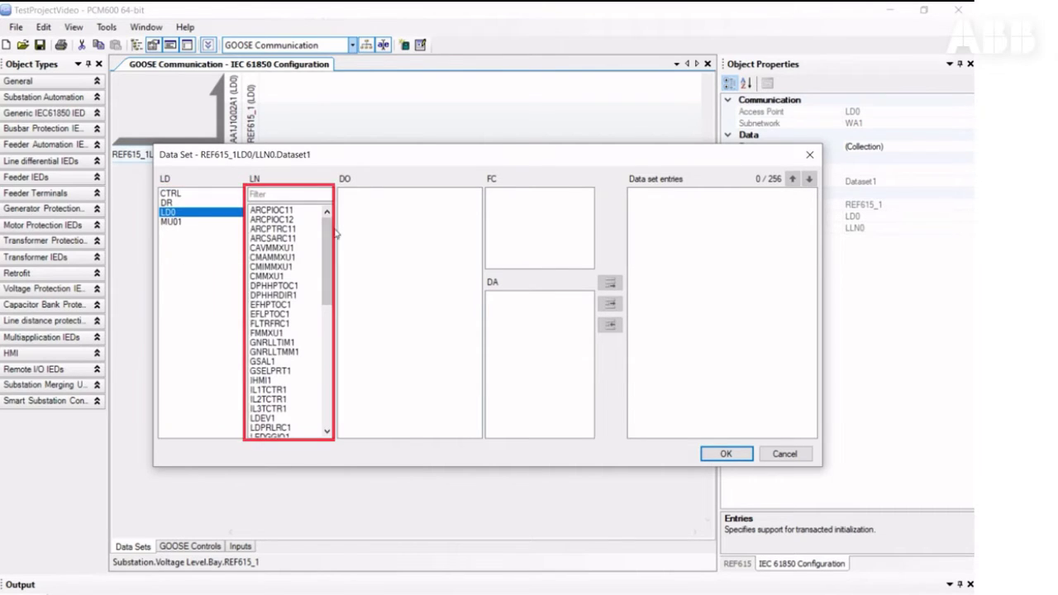
{"action": "left_click_drag", "start_coordinate": [329, 216], "coordinate": [338, 322]}
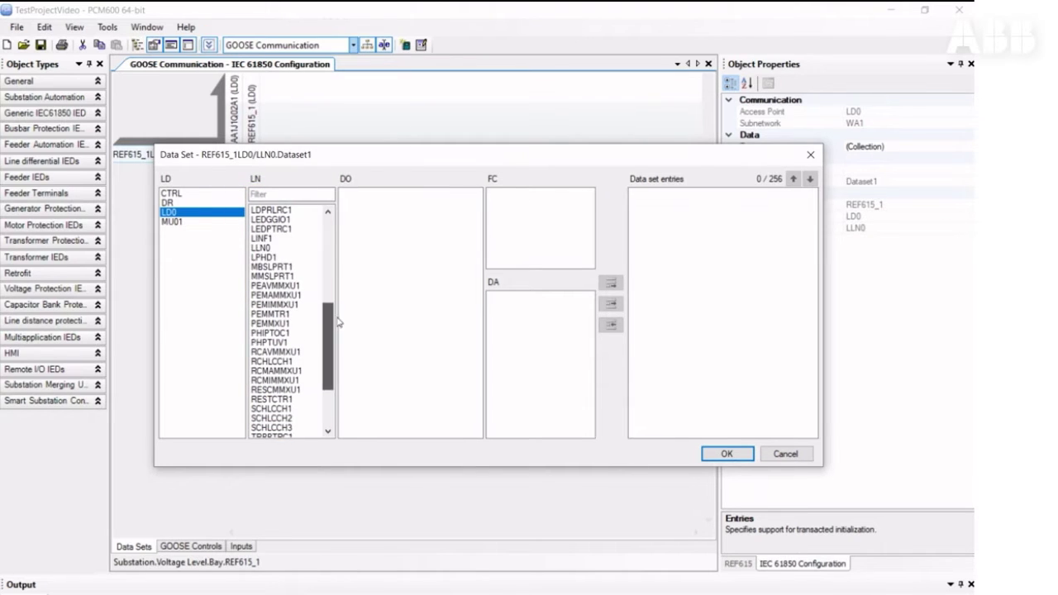
{"action": "left_click", "coordinate": [256, 334]}
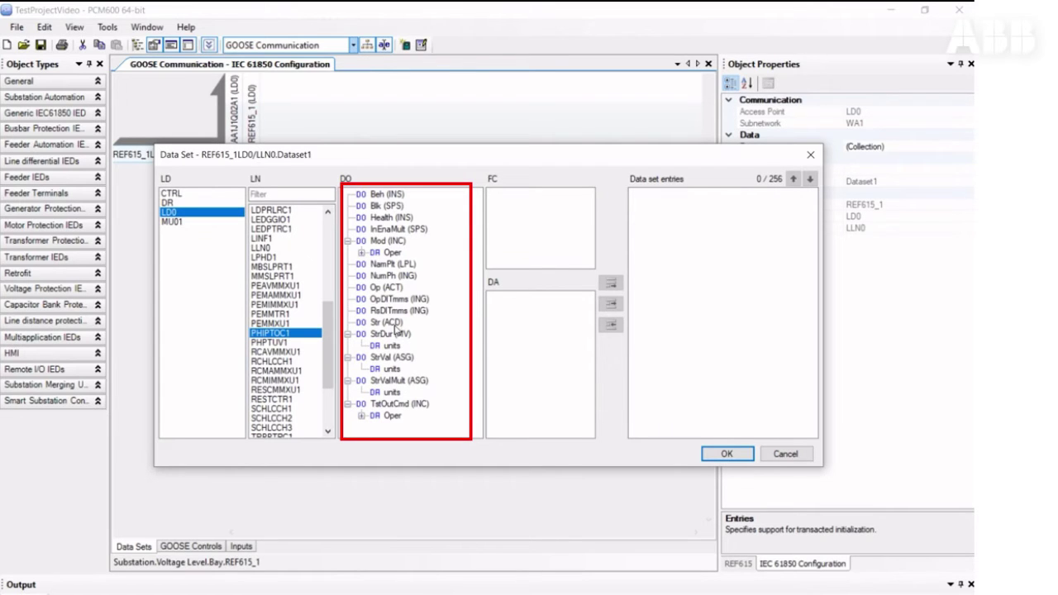
{"action": "left_click", "coordinate": [389, 323]}
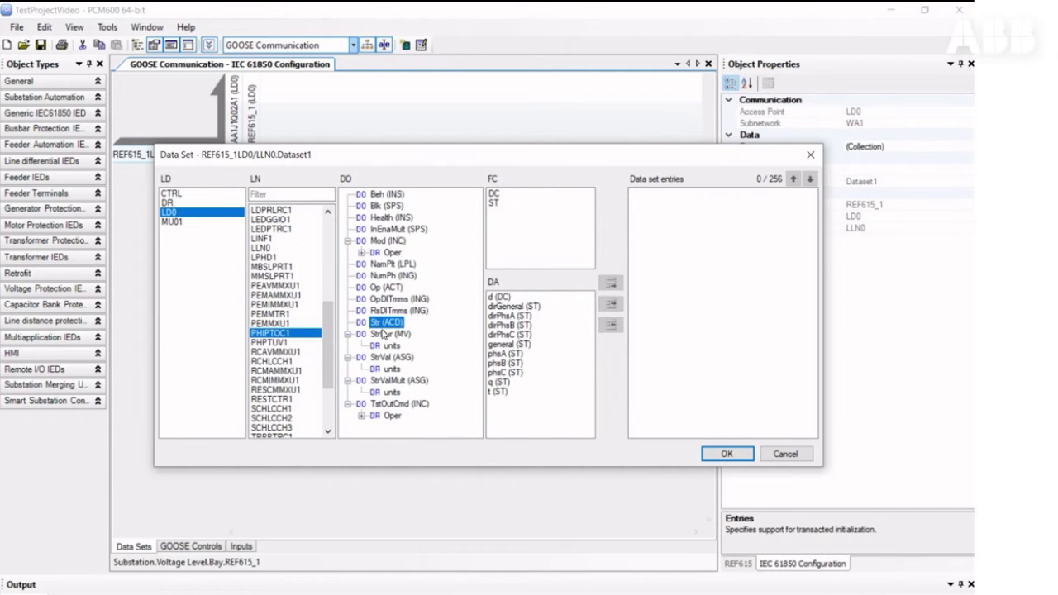
{"action": "left_click", "coordinate": [518, 343]}
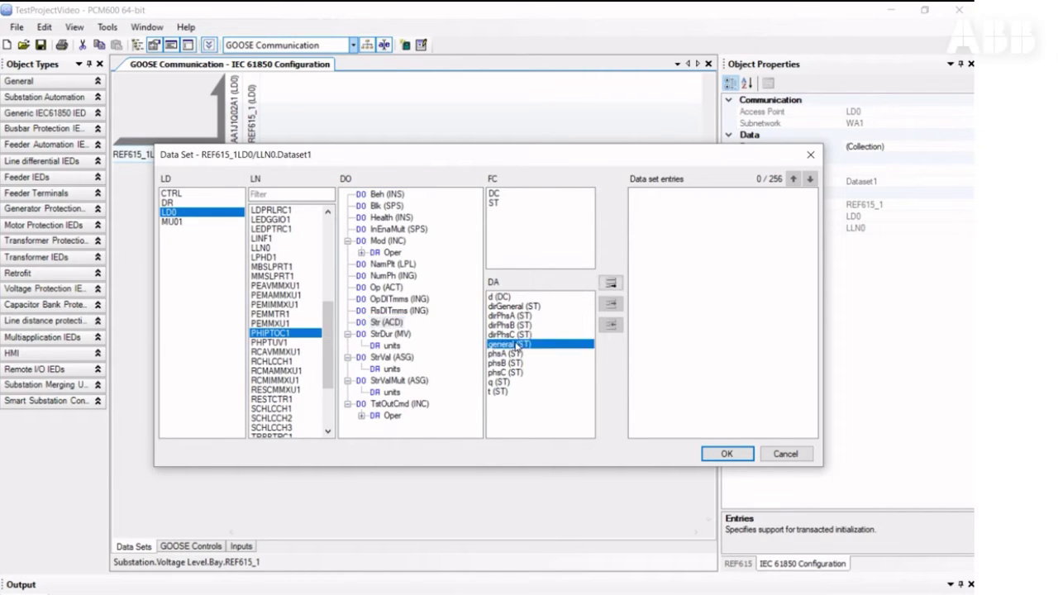
{"action": "left_click", "coordinate": [611, 283]}
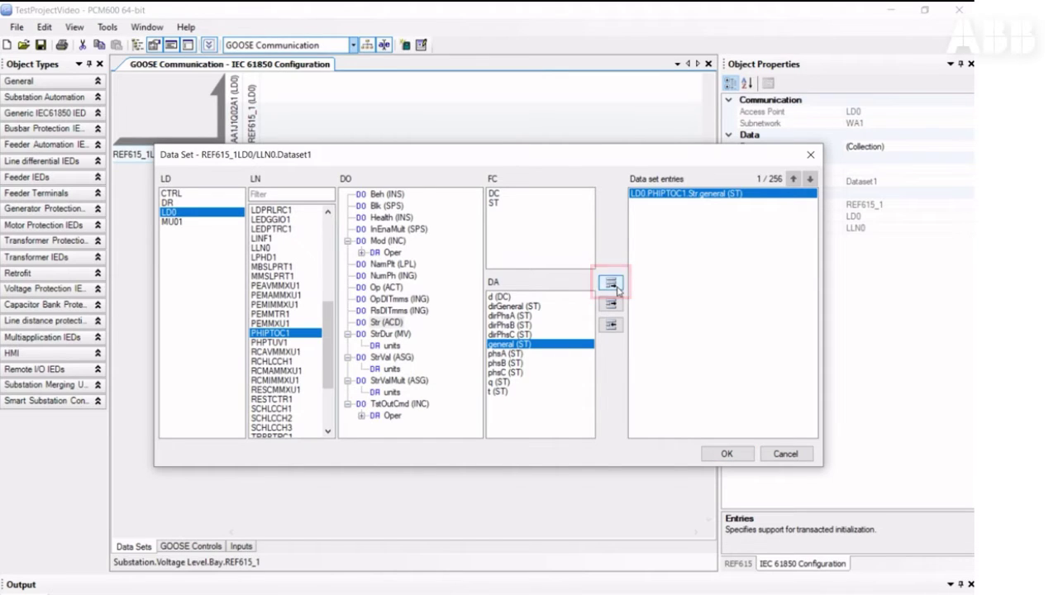
Step: Add PHIPTOC1 Str.q (ST) as the second entry and confirm the data set
{"action": "left_click", "coordinate": [516, 382]}
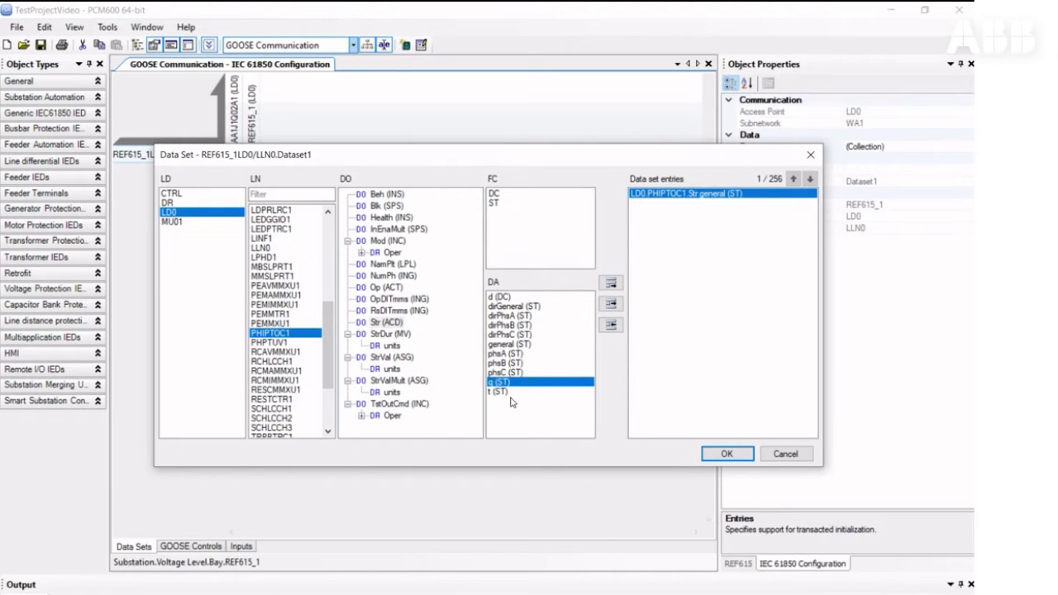
{"action": "left_click", "coordinate": [610, 283]}
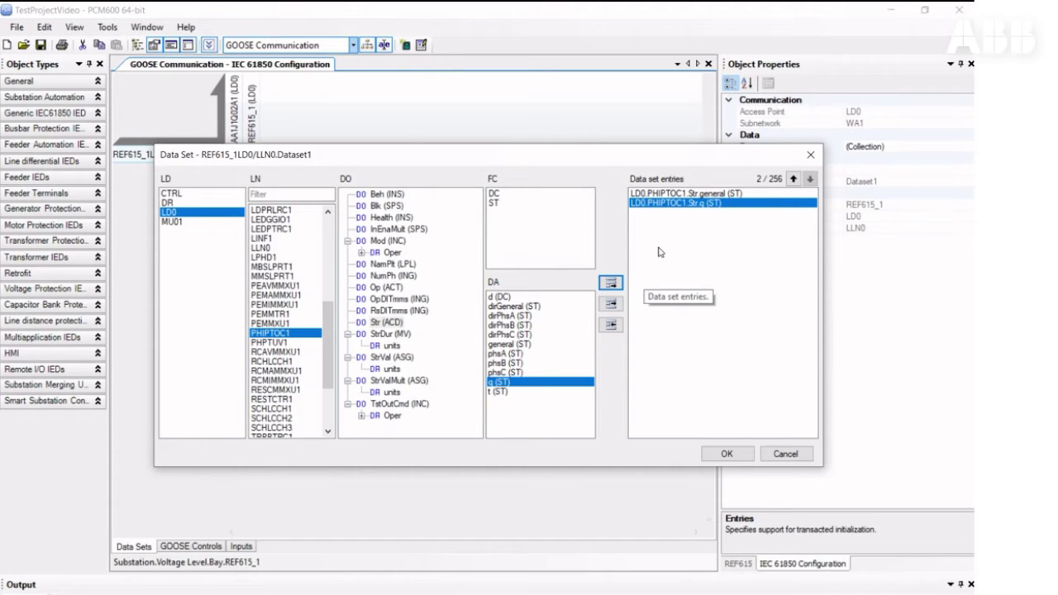
{"action": "left_click", "coordinate": [742, 462]}
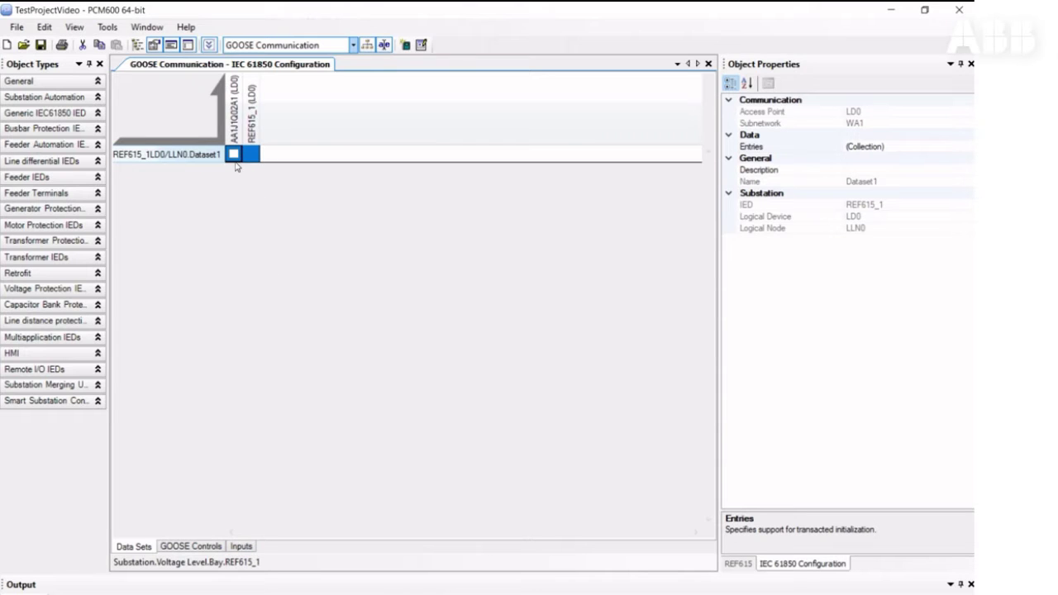
Step: Subscribe AA1J1Q02A1 to Dataset1 and check gcbDataset1's VLAN ID and Max Time of 10000
{"action": "left_click", "coordinate": [234, 154]}
{"action": "left_click", "coordinate": [175, 546]}
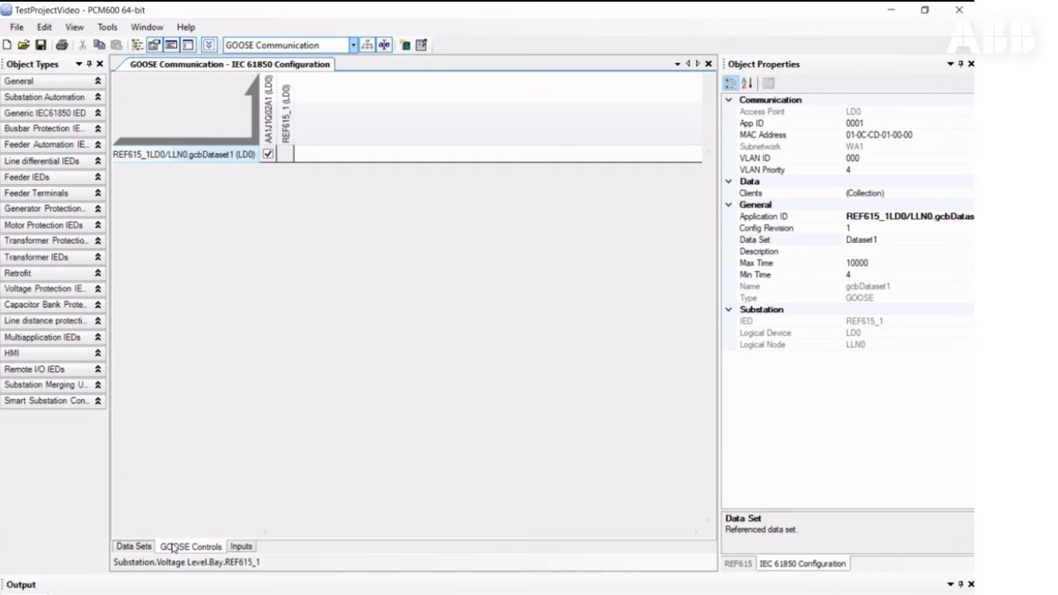
{"action": "left_click", "coordinate": [861, 160]}
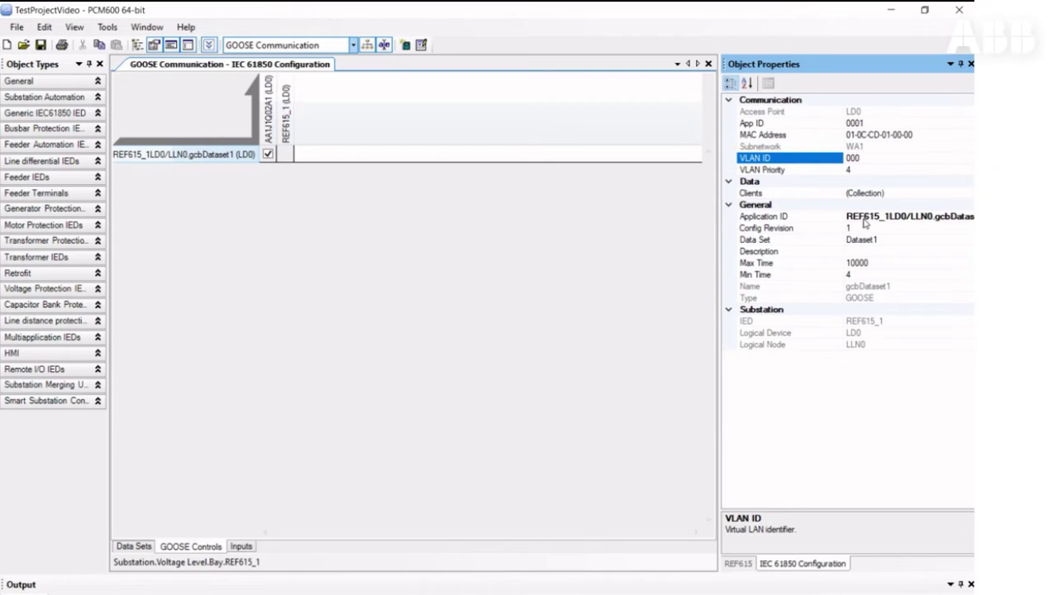
{"action": "left_click", "coordinate": [916, 263]}
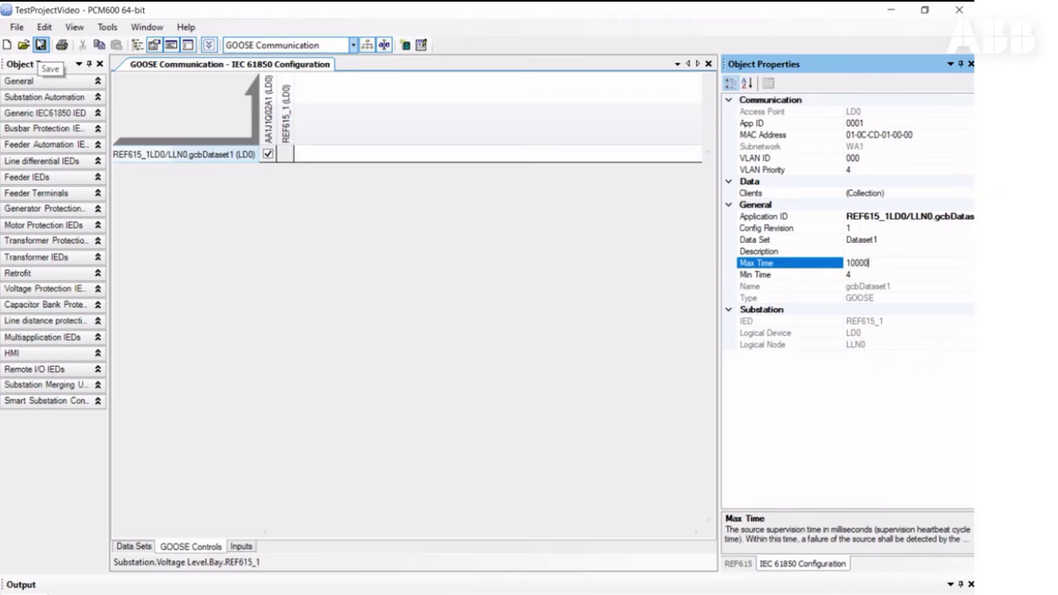
Step: Save (Config Revision 100), close the GOOSE editor, and show the plant structure with REF615 collapsed
{"action": "left_click", "coordinate": [40, 44]}
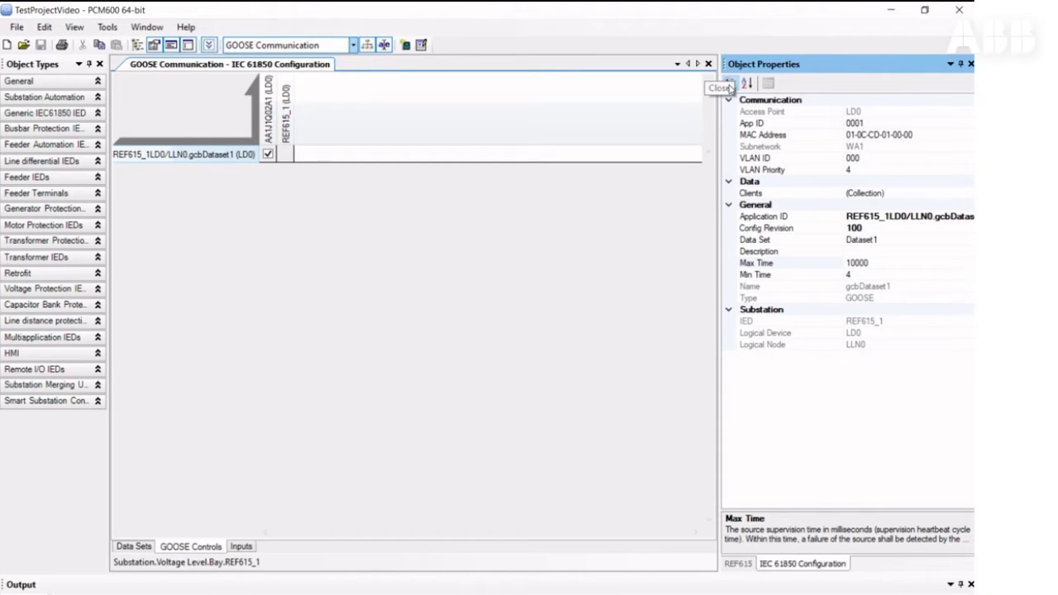
{"action": "left_click", "coordinate": [708, 63]}
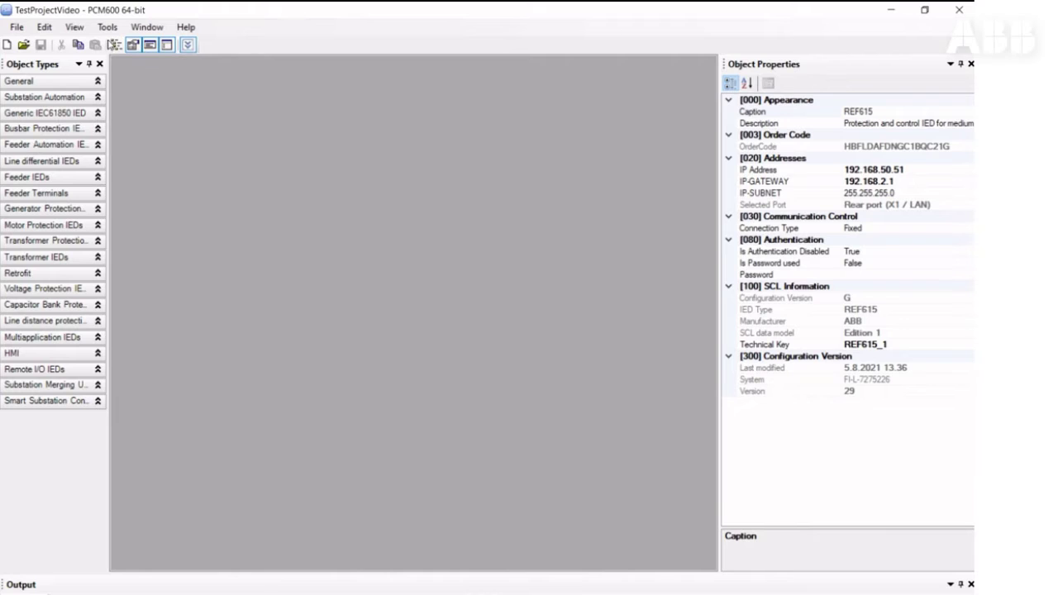
{"action": "left_click", "coordinate": [116, 45]}
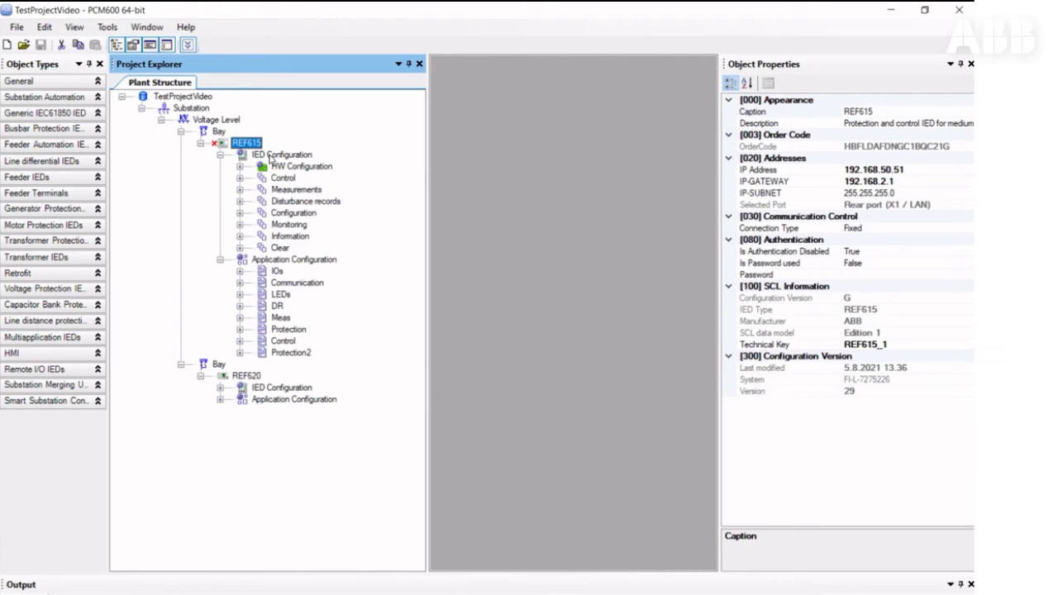
{"action": "left_click", "coordinate": [200, 143]}
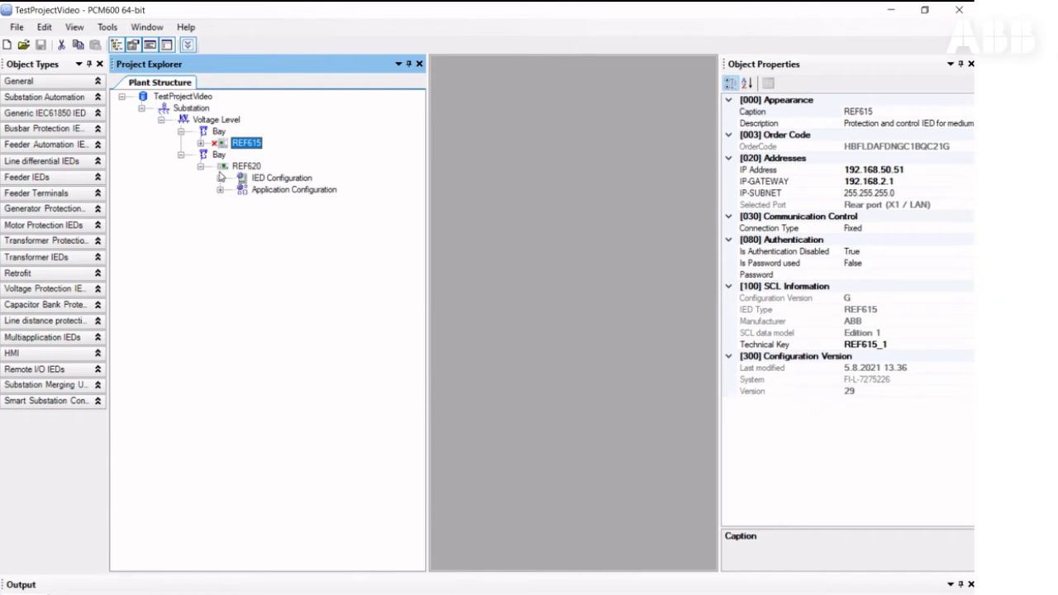
Step: Open REF620's Application Configuration on the Push_button sheet with the Project Explorer hidden
{"action": "left_click", "coordinate": [220, 169]}
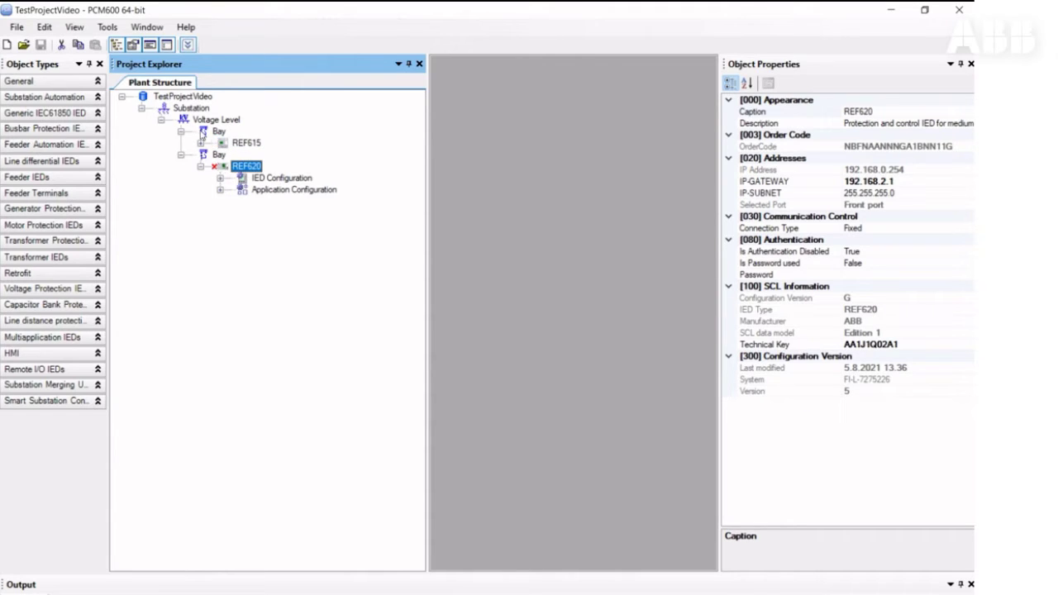
{"action": "right_click", "coordinate": [244, 171]}
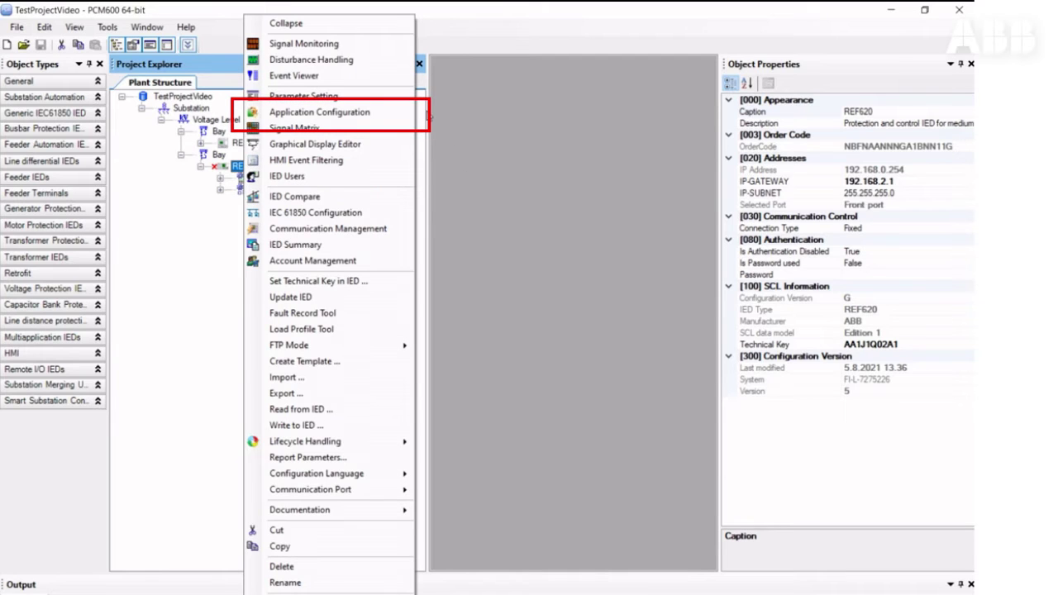
{"action": "left_click", "coordinate": [403, 114]}
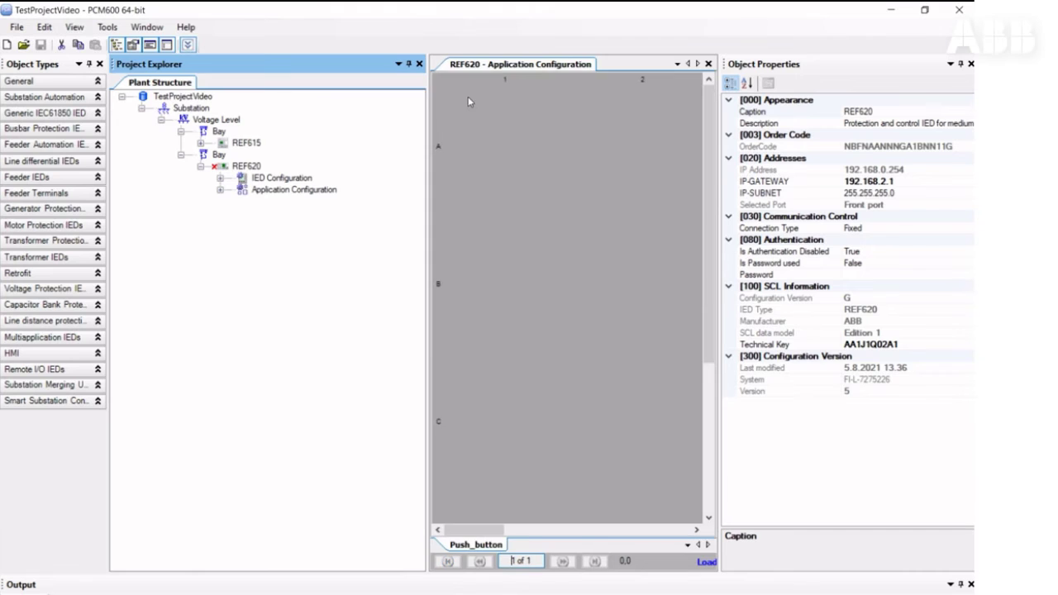
{"action": "left_click", "coordinate": [420, 64]}
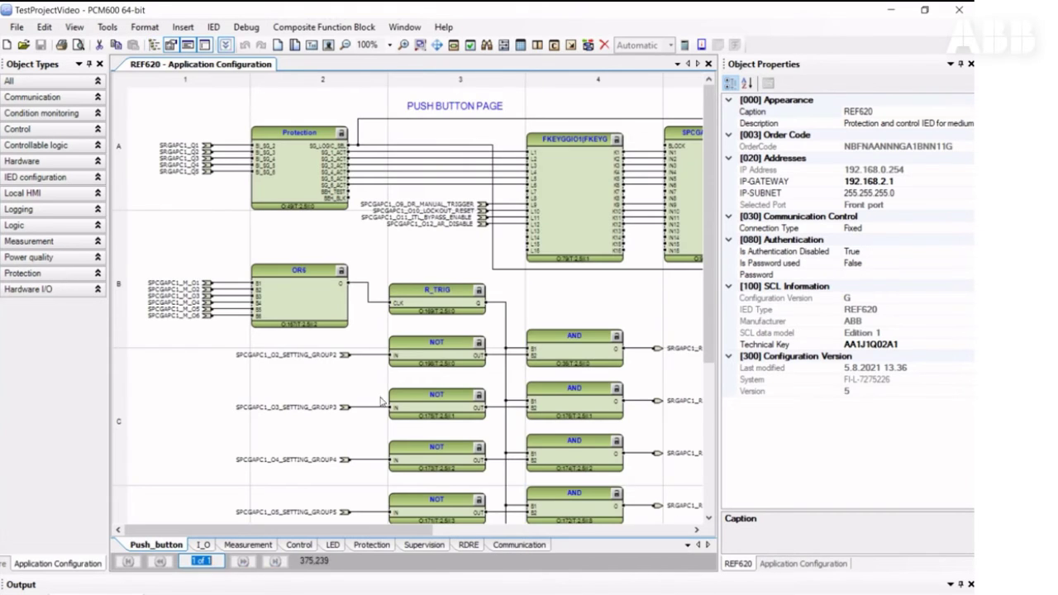
Step: Place an SMVRCV block from Object Types > Communication onto REF620's Communication sheet
{"action": "left_click", "coordinate": [513, 549]}
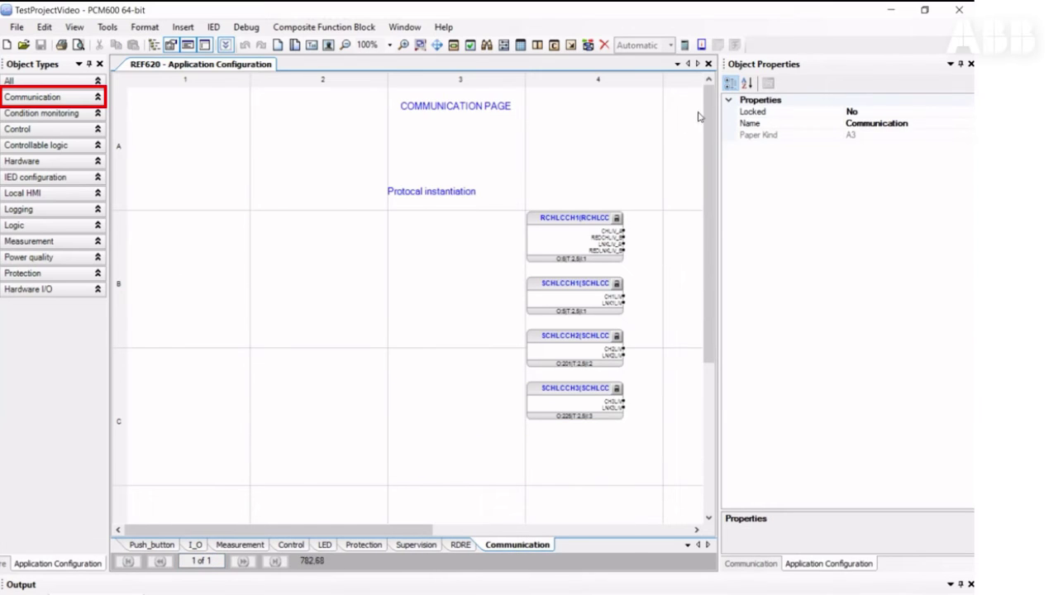
{"action": "left_click_drag", "start_coordinate": [705, 115], "coordinate": [713, 345]}
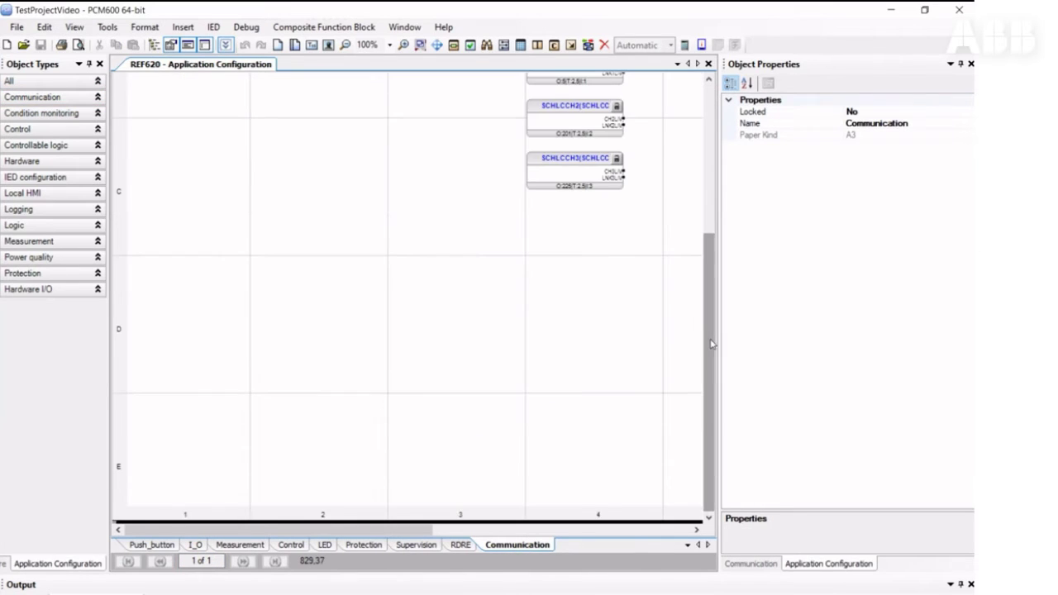
{"action": "left_click", "coordinate": [83, 101]}
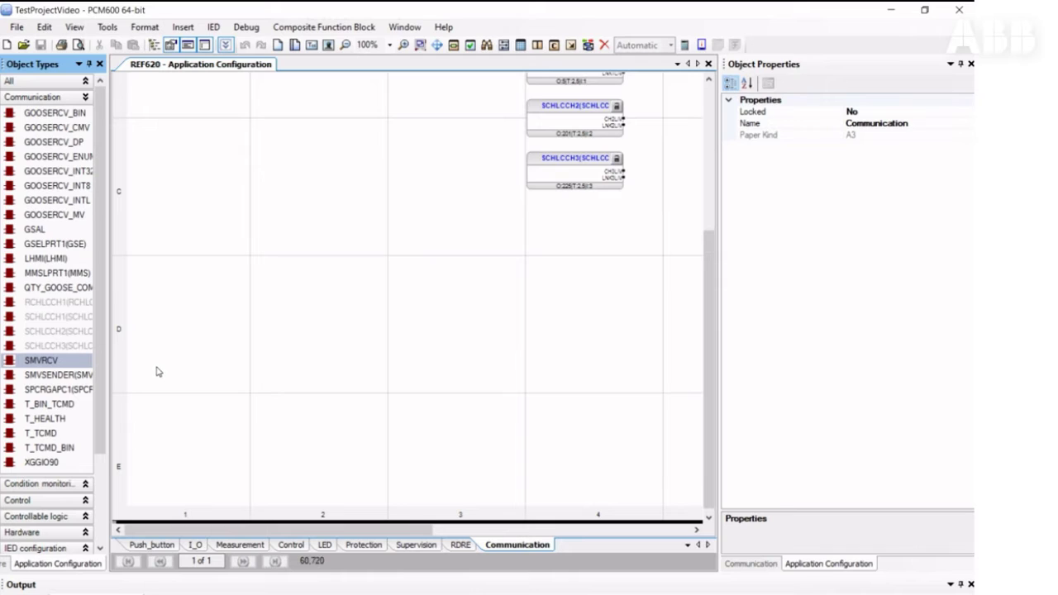
{"action": "left_click_drag", "start_coordinate": [82, 361], "coordinate": [229, 228]}
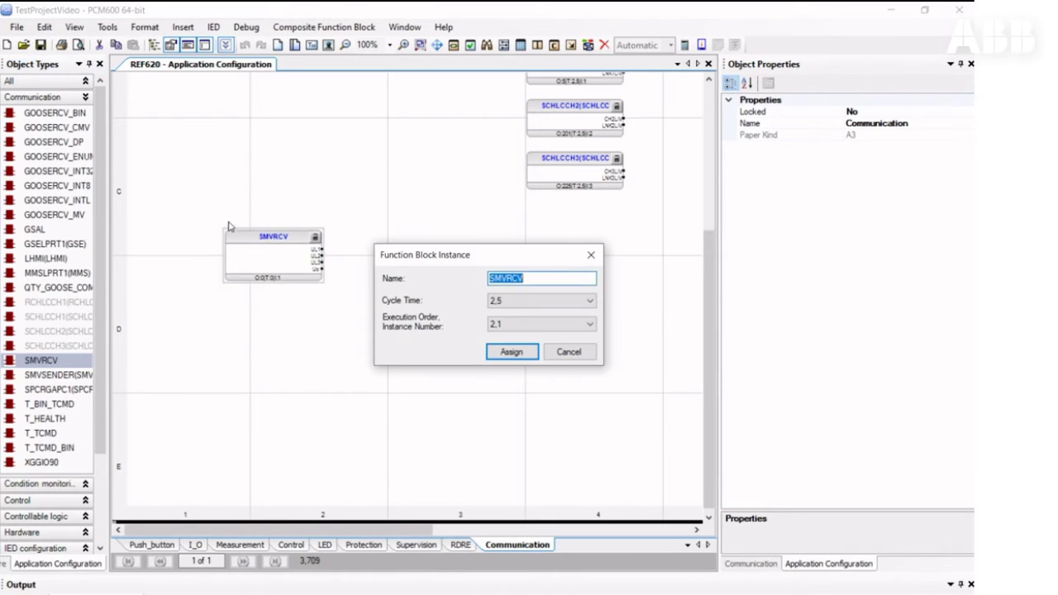
Step: Confirm the SMVRCV block and place a ULTVTR1 block to its right
{"action": "left_click", "coordinate": [528, 355]}
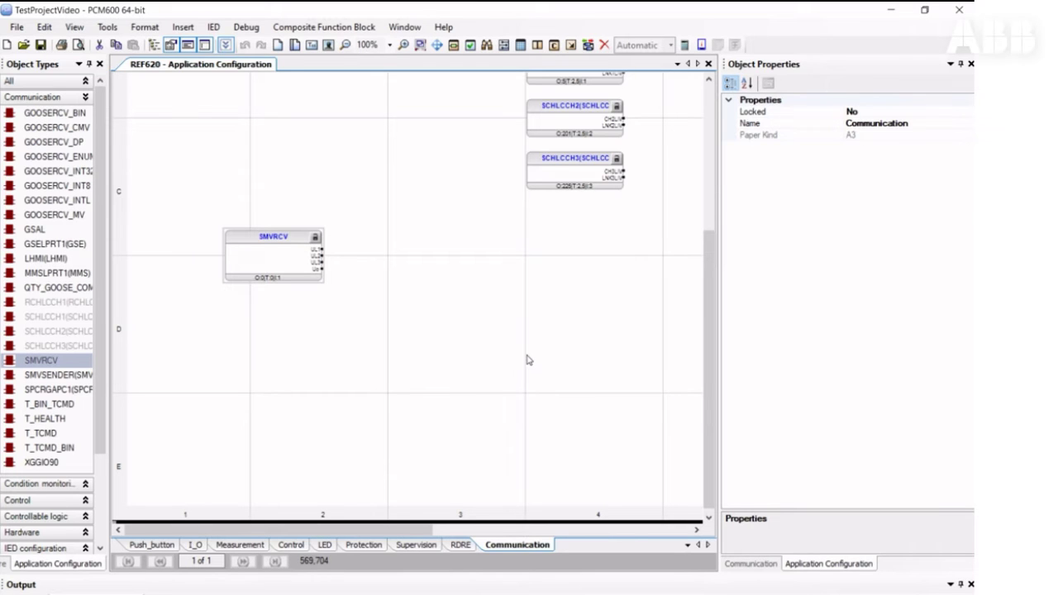
{"action": "scroll", "coordinate": [71, 512], "scroll_direction": "down", "scroll_amount": 3}
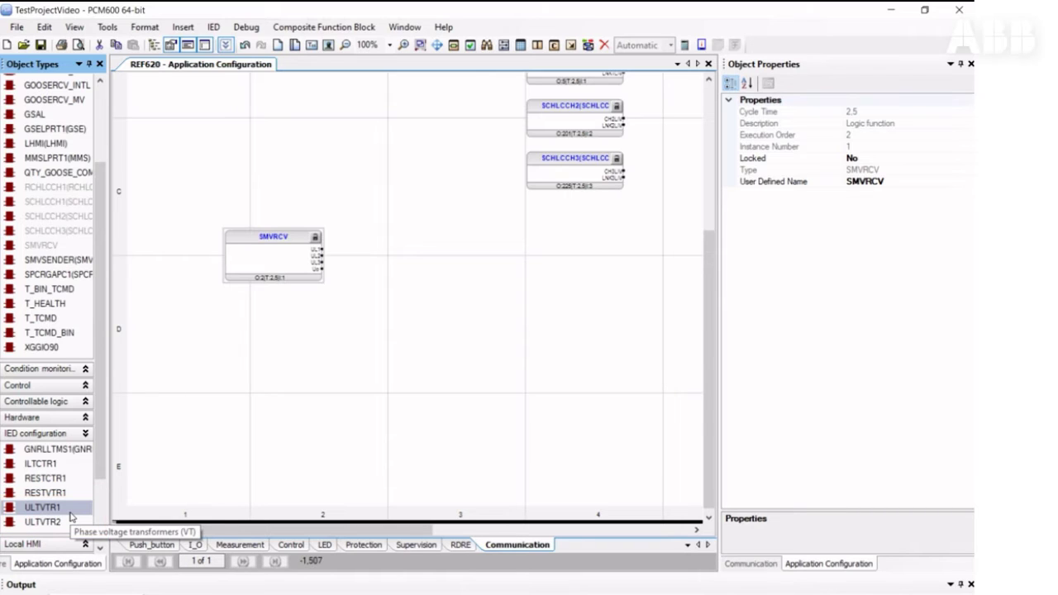
{"action": "mouse_move", "coordinate": [71, 509]}
{"action": "left_mouse_down"}
{"action": "mouse_move", "coordinate": [413, 297]}
{"action": "mouse_move", "coordinate": [408, 233]}
{"action": "left_mouse_up"}
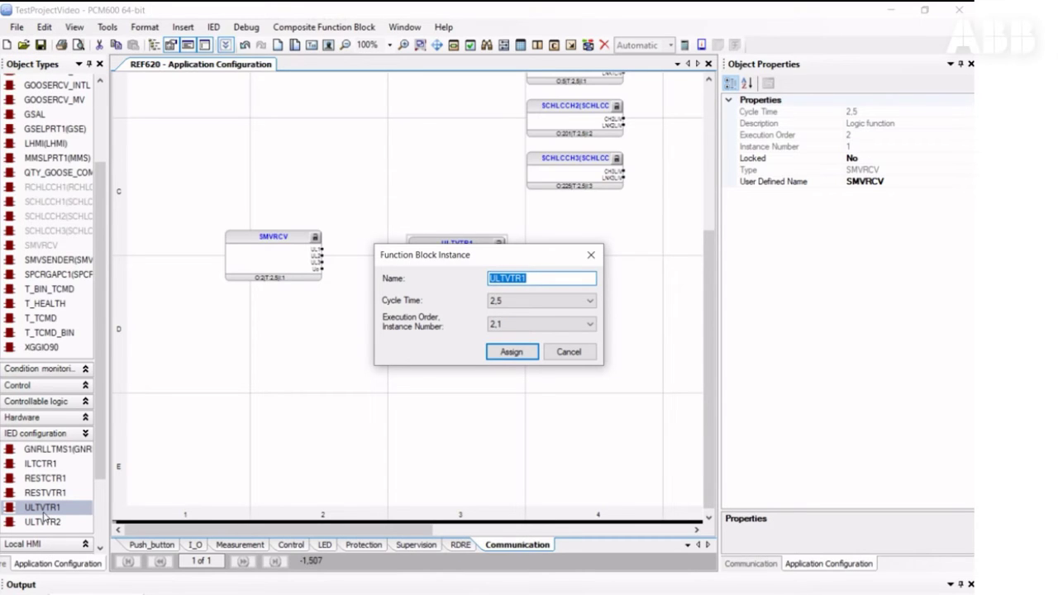
{"action": "left_click", "coordinate": [512, 352]}
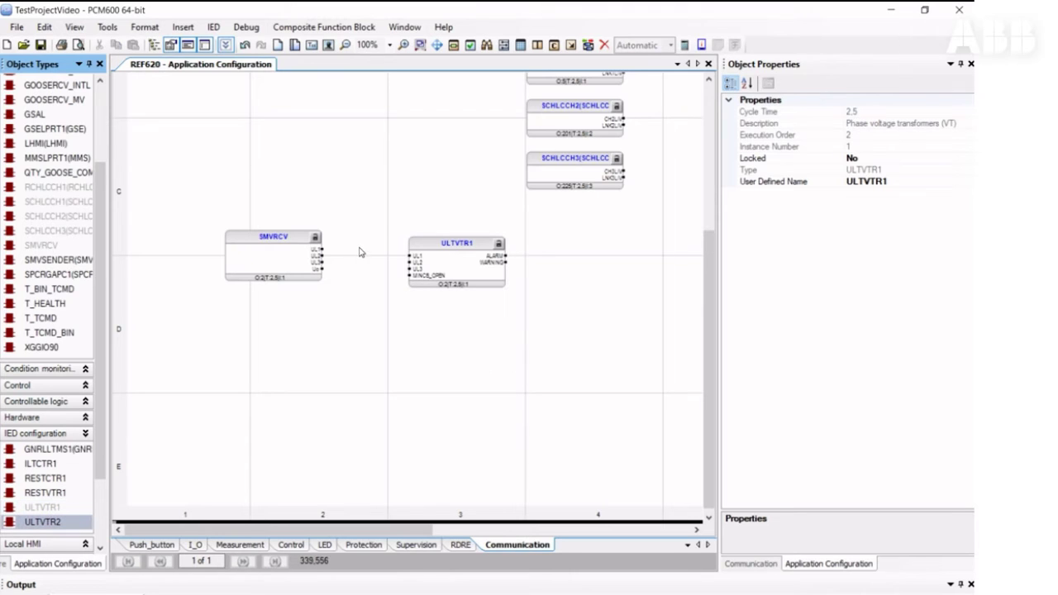
Step: Wire SMVRCV's UL1 and UL2 outputs to ULTVTR1's matching inputs
{"action": "left_click", "coordinate": [325, 255]}
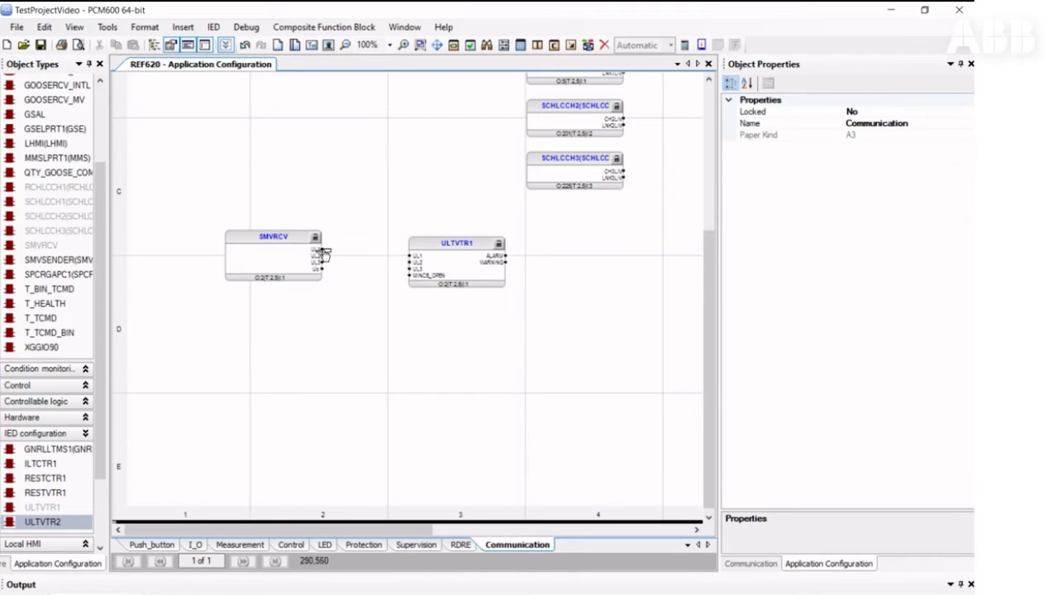
{"action": "left_click_drag", "start_coordinate": [323, 255], "coordinate": [411, 256]}
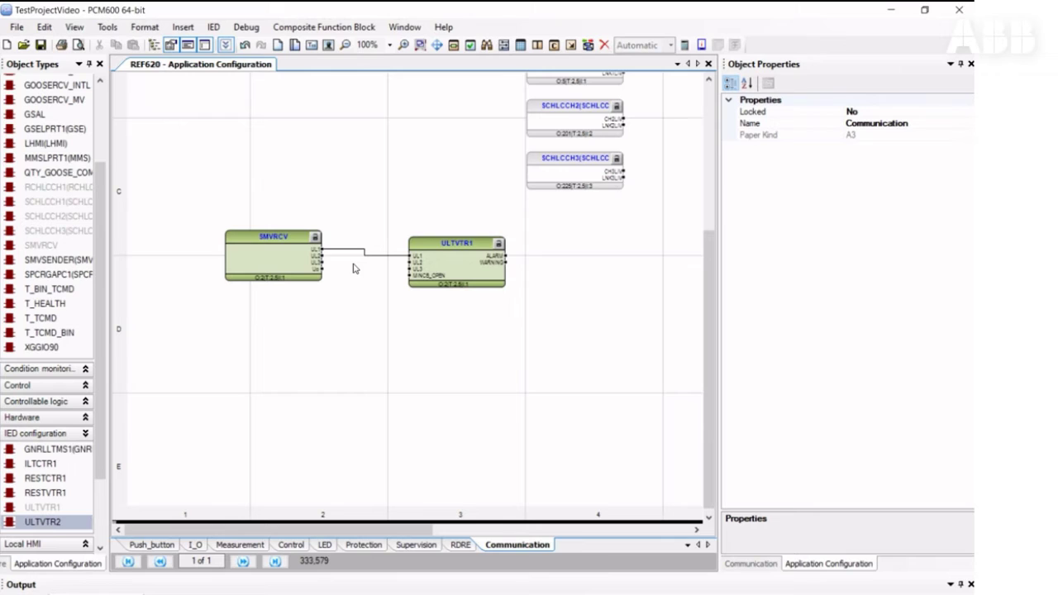
{"action": "mouse_move", "coordinate": [323, 256]}
{"action": "left_mouse_down"}
{"action": "mouse_move", "coordinate": [407, 264]}
{"action": "mouse_move", "coordinate": [304, 273]}
{"action": "mouse_move", "coordinate": [313, 266]}
{"action": "left_mouse_up"}
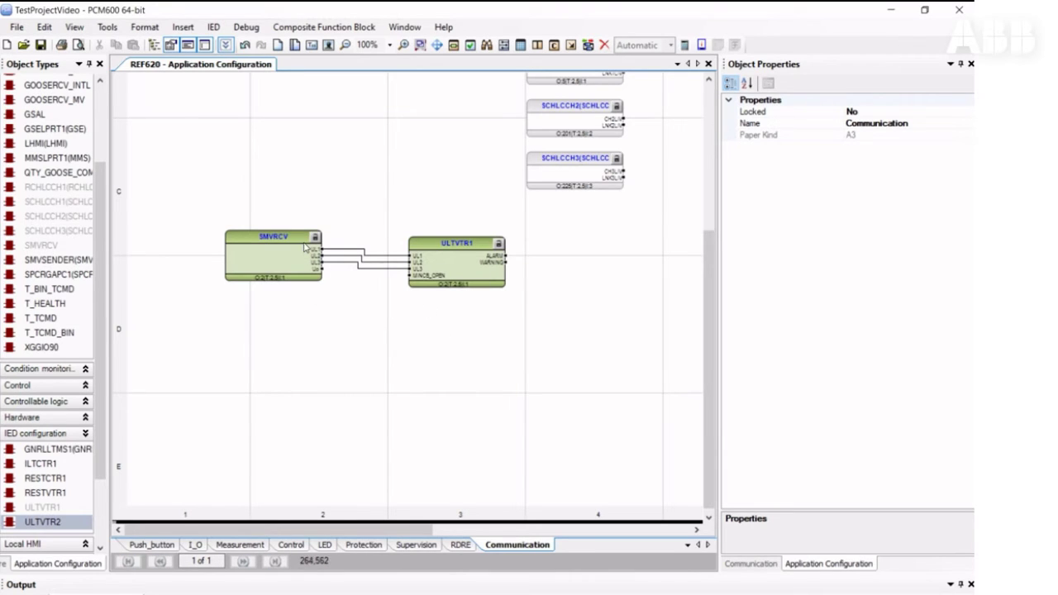
{"action": "left_click", "coordinate": [78, 493]}
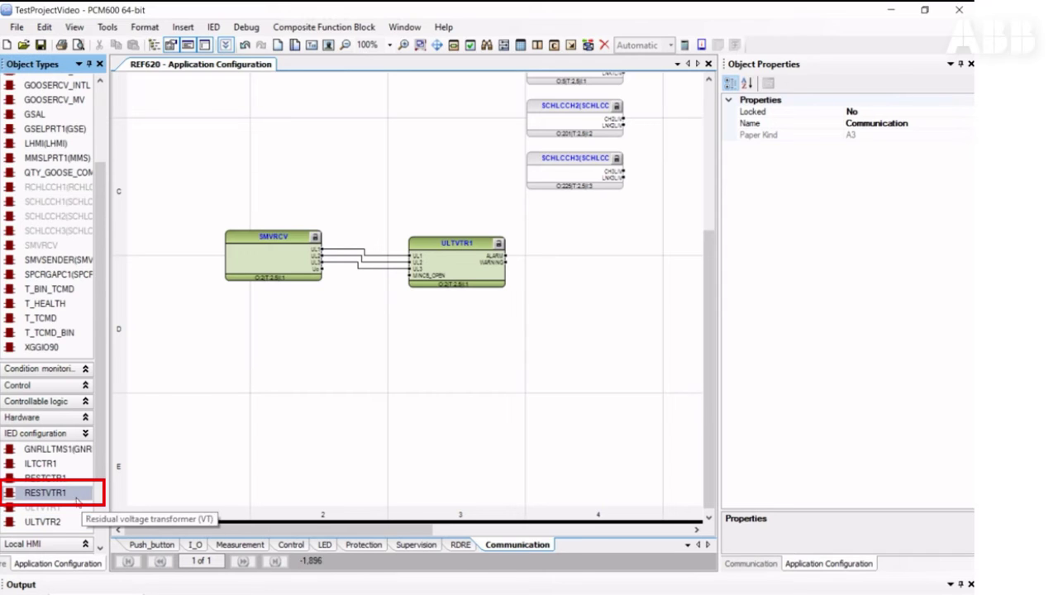
Step: Place a RESTVTR1 block below ULTVTR1 with its default name and wire SMVRCV's Us output into it
{"action": "left_click_drag", "start_coordinate": [79, 494], "coordinate": [413, 306]}
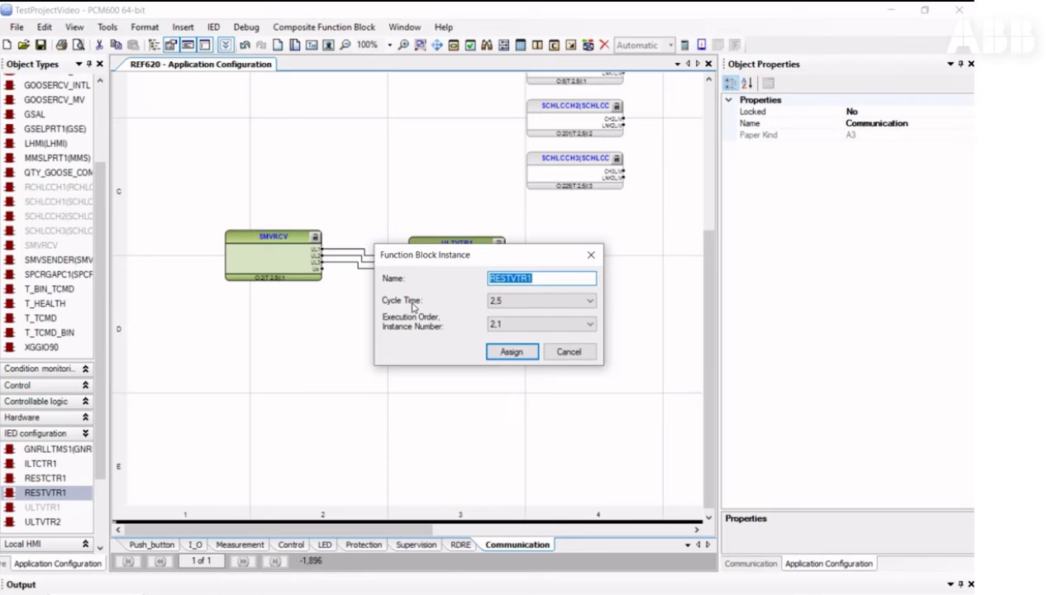
{"action": "left_click", "coordinate": [518, 355]}
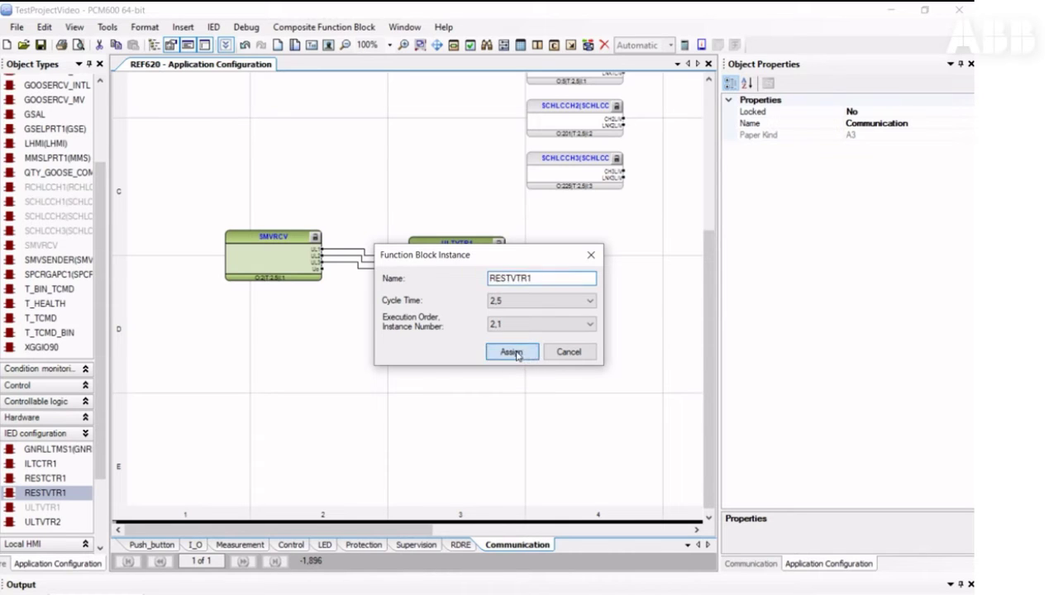
{"action": "left_click", "coordinate": [352, 301]}
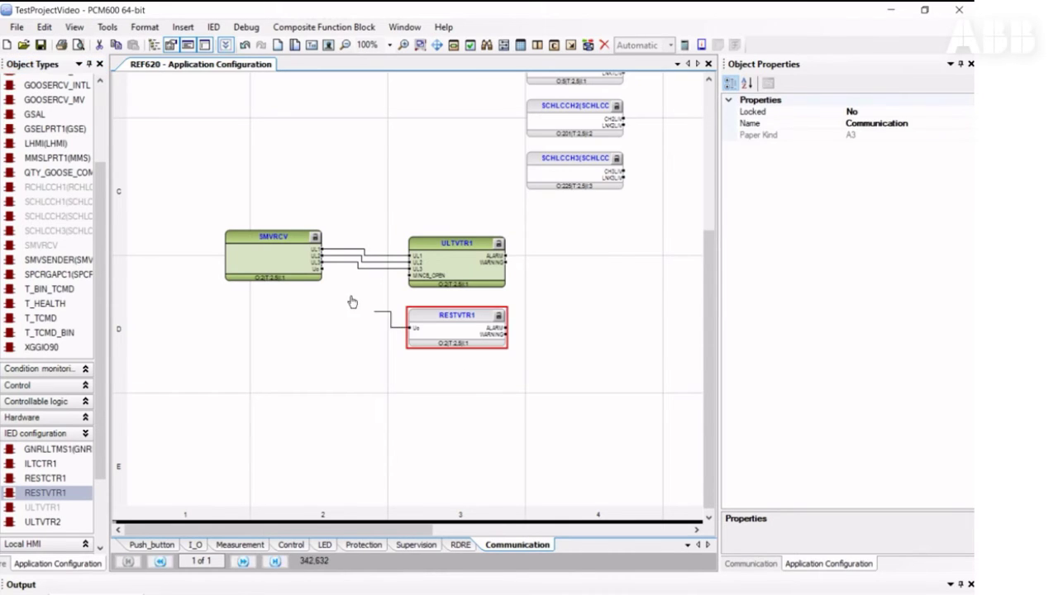
{"action": "left_click_drag", "start_coordinate": [352, 302], "coordinate": [321, 270]}
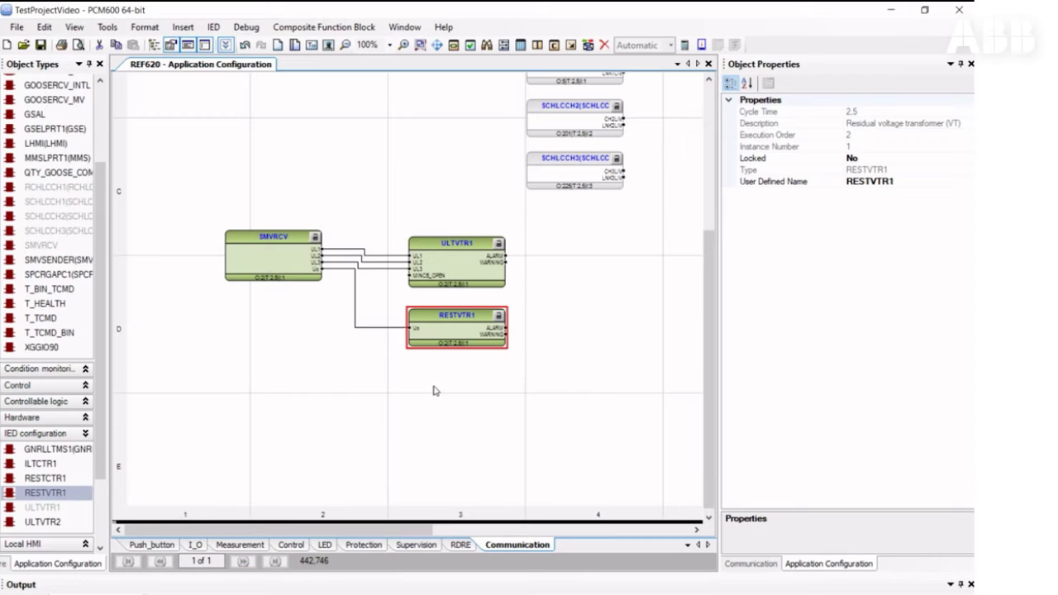
{"action": "left_click", "coordinate": [153, 45]}
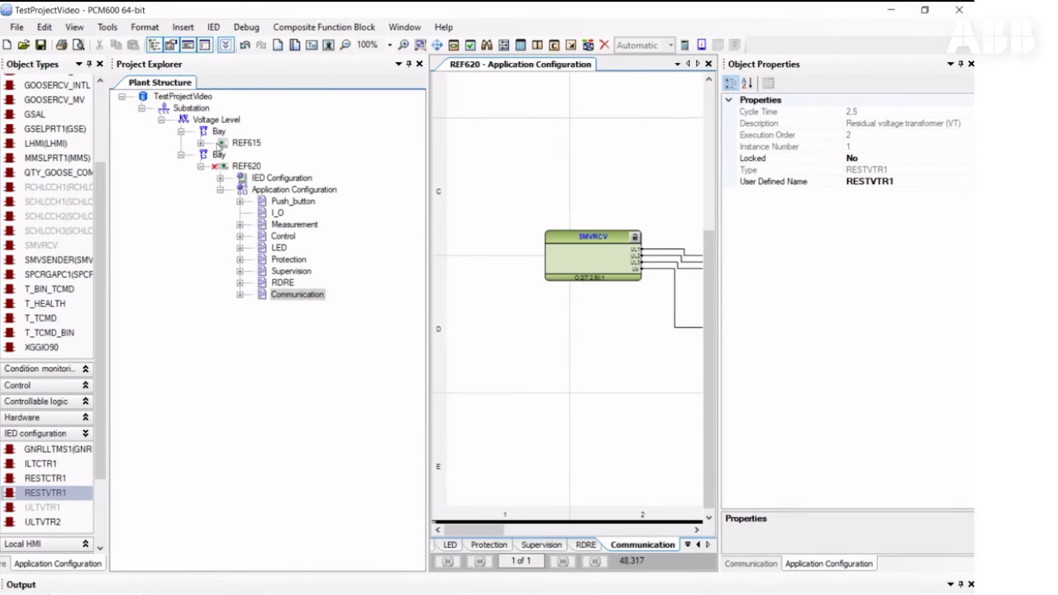
{"action": "right_click", "coordinate": [239, 168]}
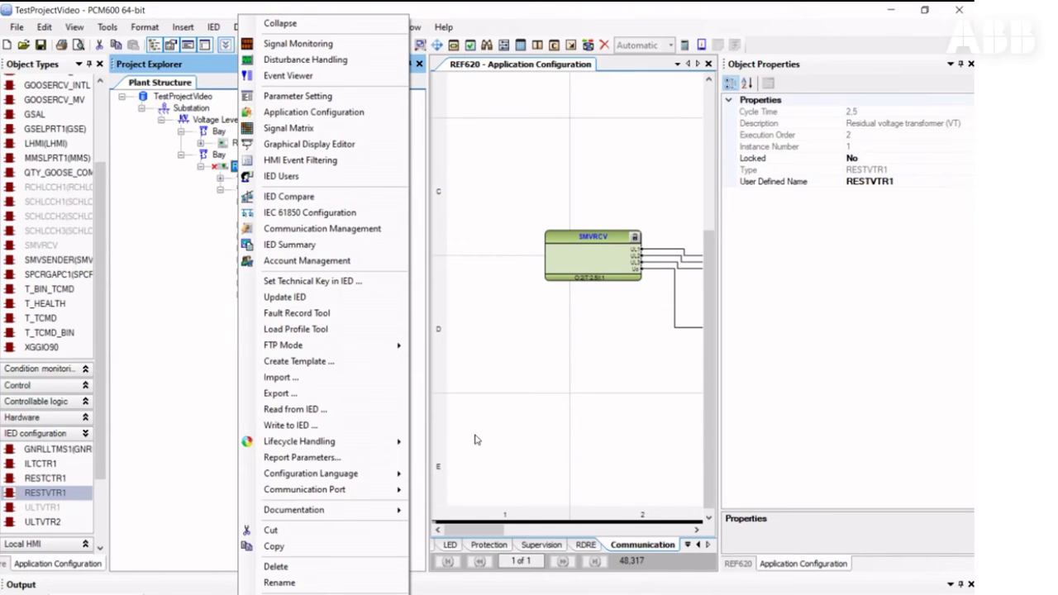
{"action": "mouse_move", "coordinate": [404, 513]}
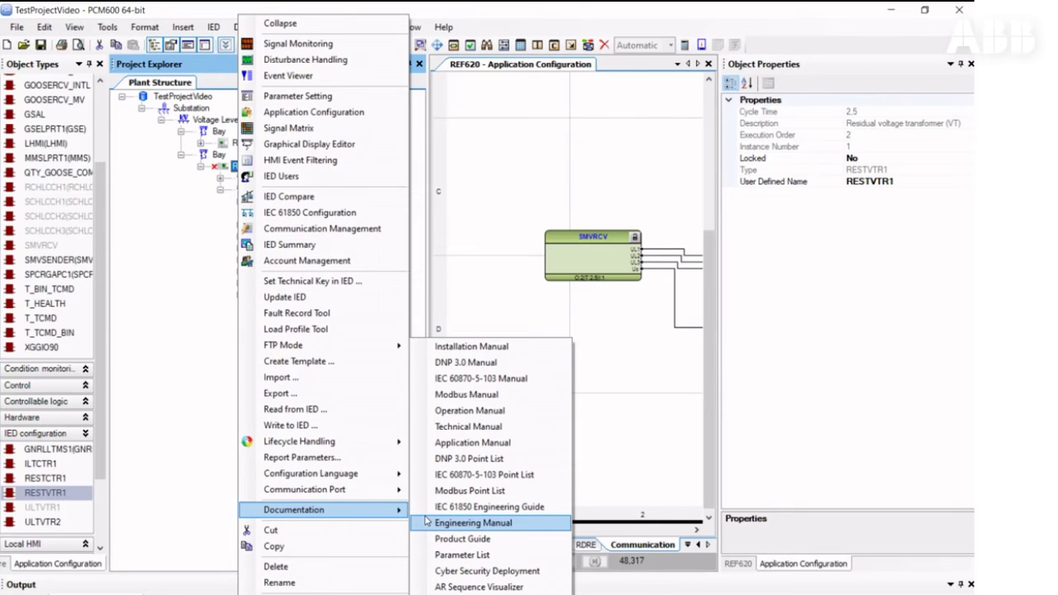
{"action": "left_click", "coordinate": [510, 240]}
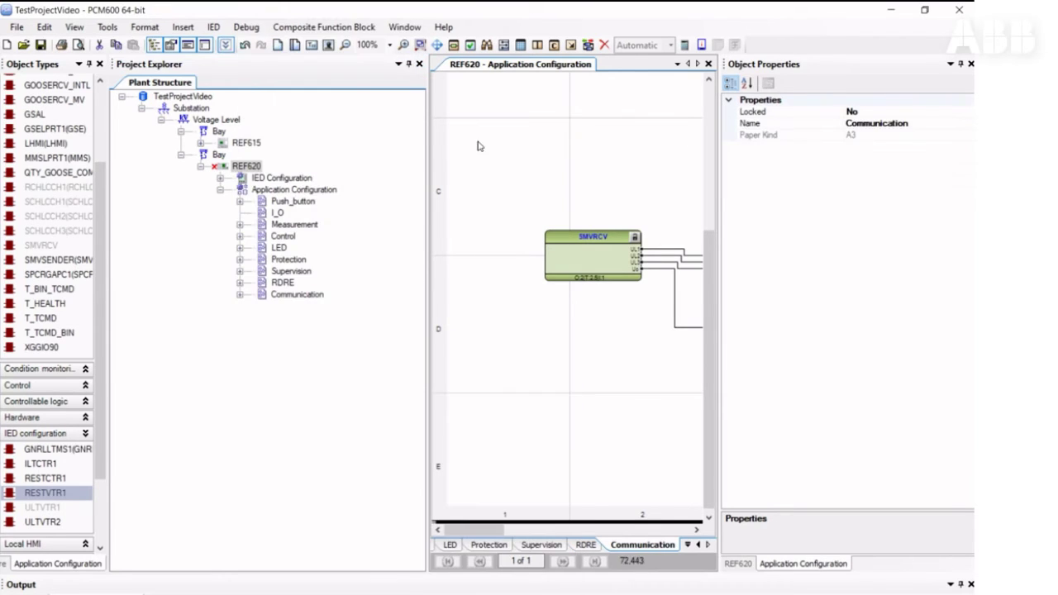
{"action": "left_click", "coordinate": [421, 72]}
Step: Place a GOOSERCV_BIN block below SMVRCV and rename it REF615_OC_STR
{"action": "left_click", "coordinate": [419, 64]}
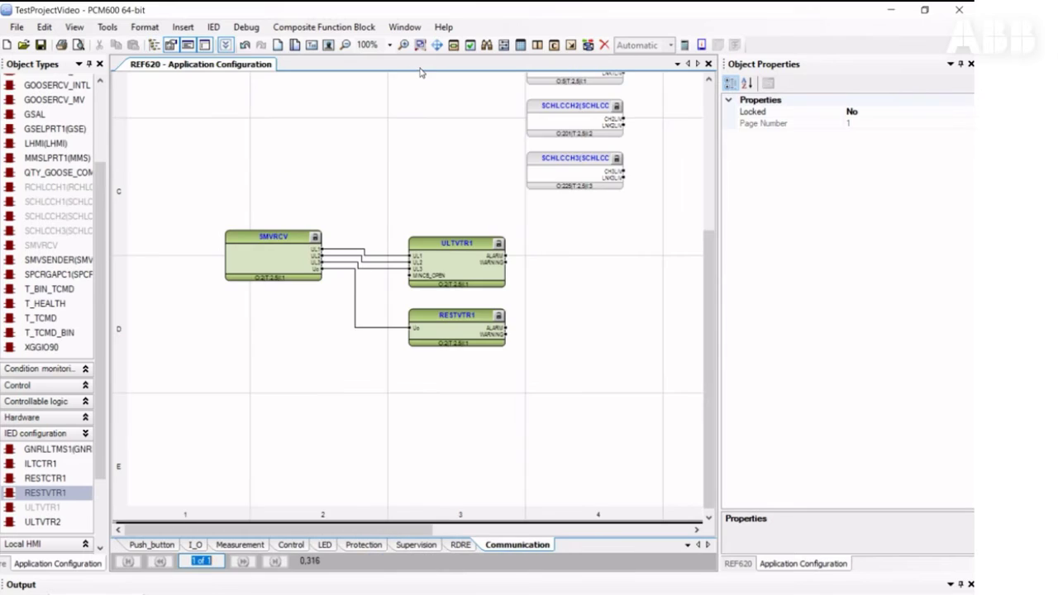
{"action": "scroll", "coordinate": [101, 237], "scroll_direction": "up", "scroll_amount": 3}
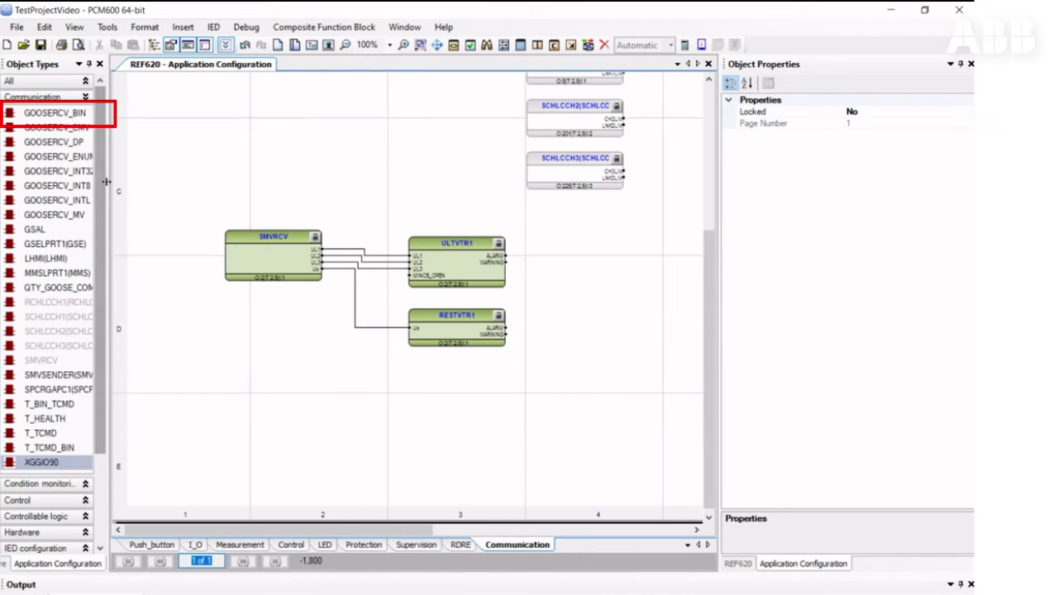
{"action": "left_click", "coordinate": [40, 111]}
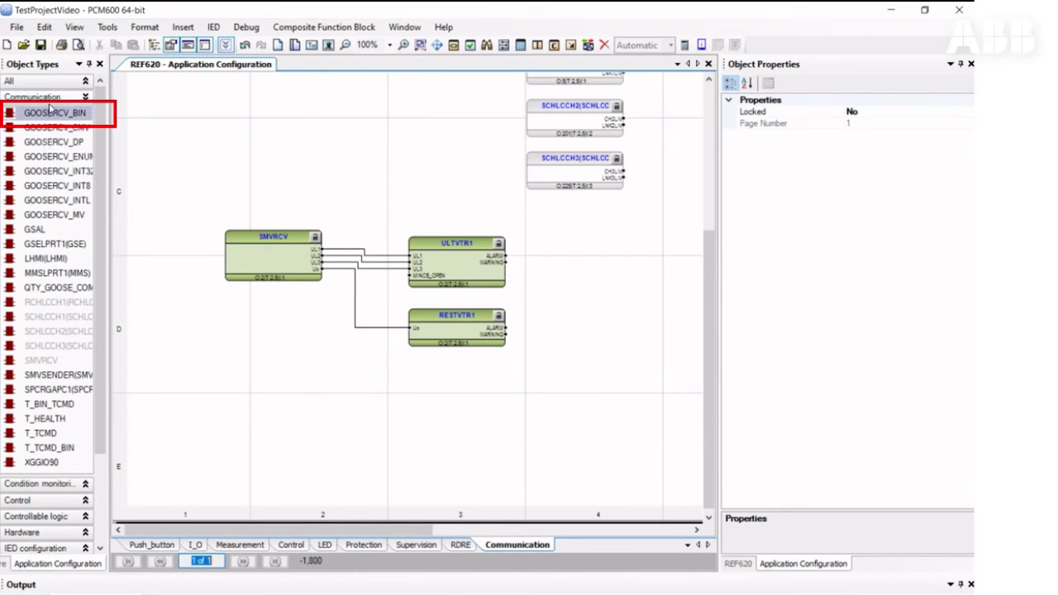
{"action": "left_click_drag", "start_coordinate": [52, 116], "coordinate": [224, 407]}
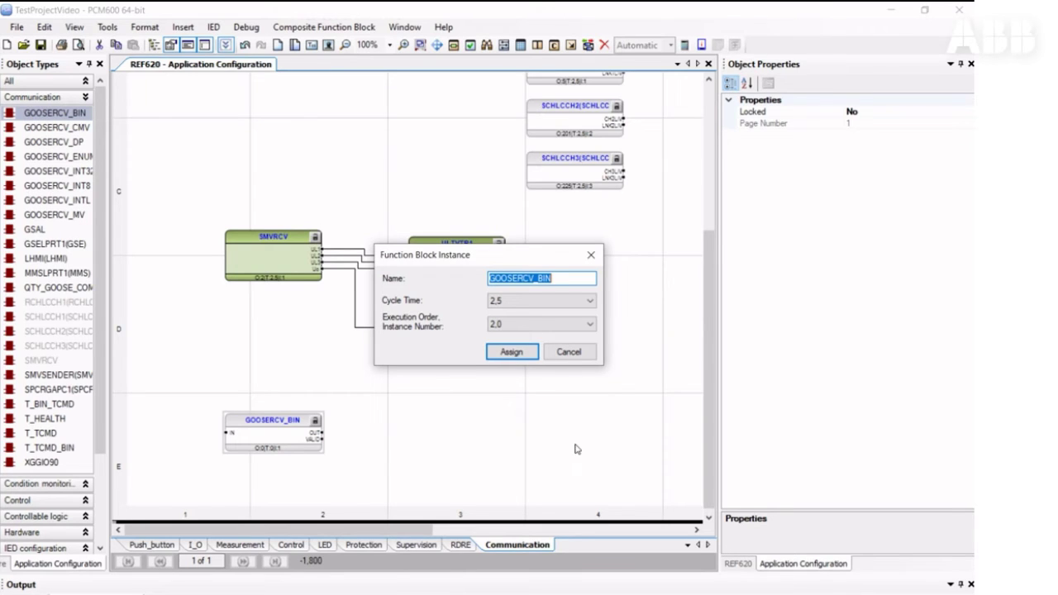
{"action": "key", "text": "BackSpace"}
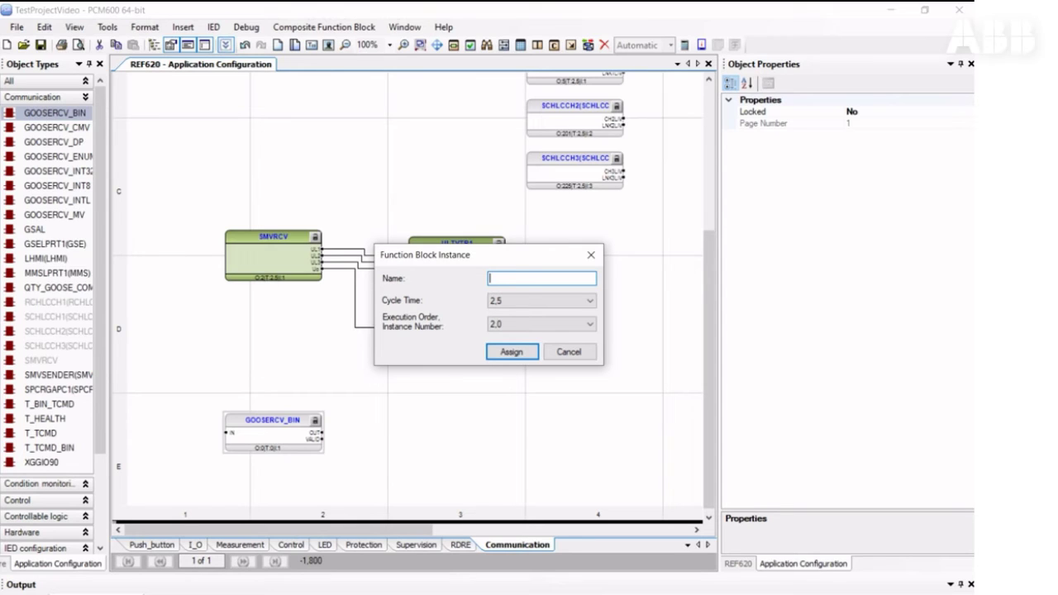
{"action": "type", "text": "REF615_OC_STR"}
{"action": "key", "text": "Return"}
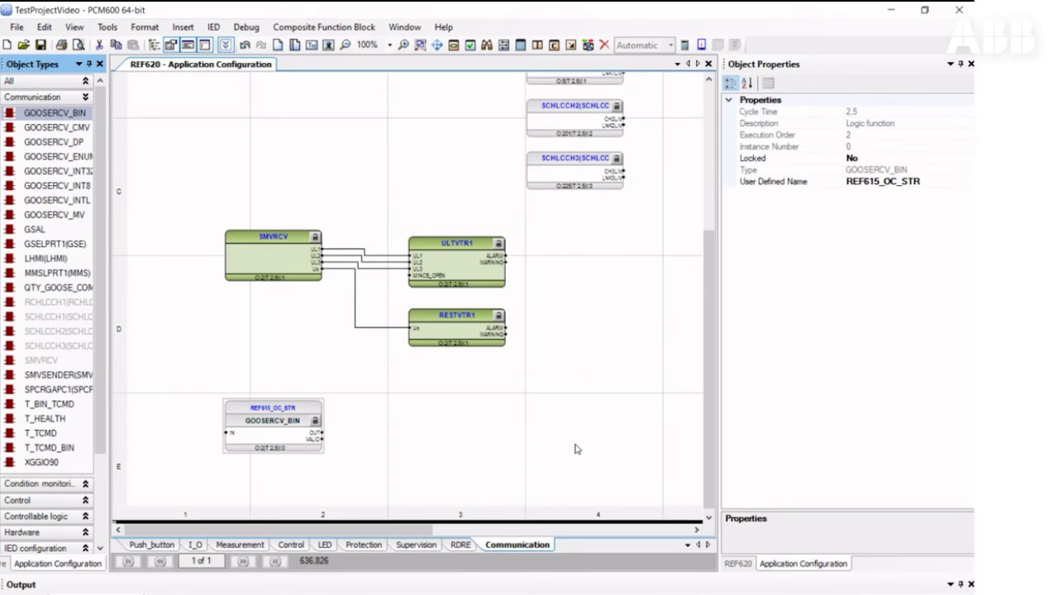
Step: Attach new variables REF615_OC_STR[0]_OUT and REF615_OC_STR[0]_VALID to the OUT and VALID outputs
{"action": "right_click", "coordinate": [317, 432]}
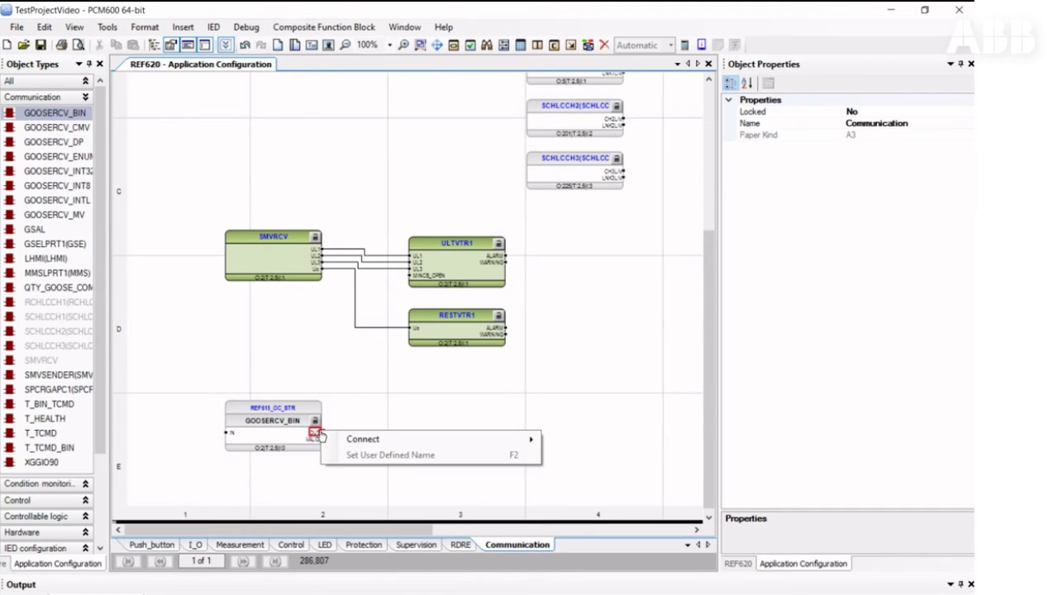
{"action": "mouse_move", "coordinate": [408, 438]}
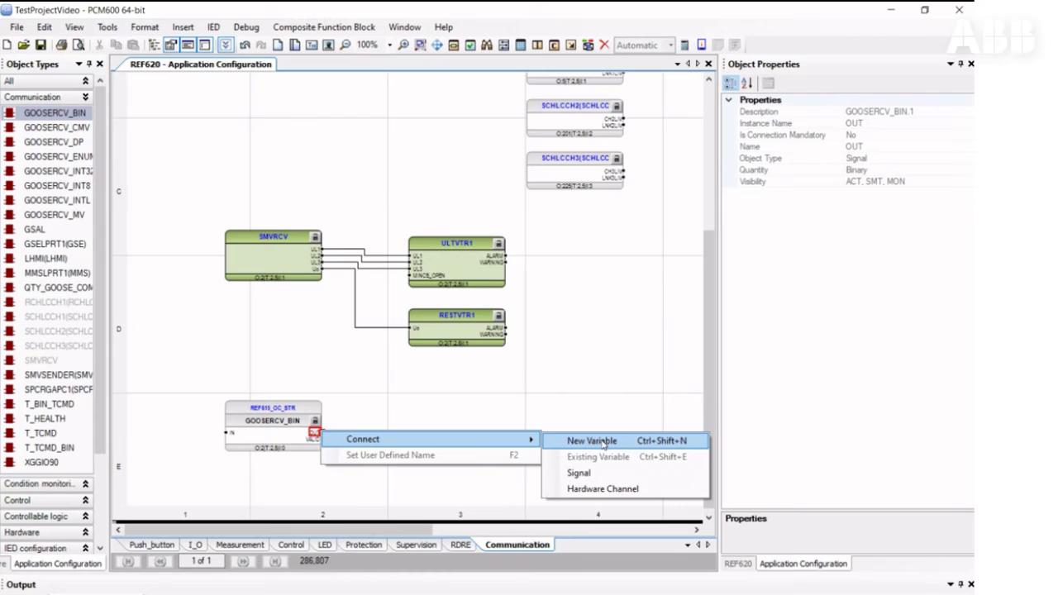
{"action": "left_click", "coordinate": [599, 440]}
{"action": "left_click", "coordinate": [388, 470]}
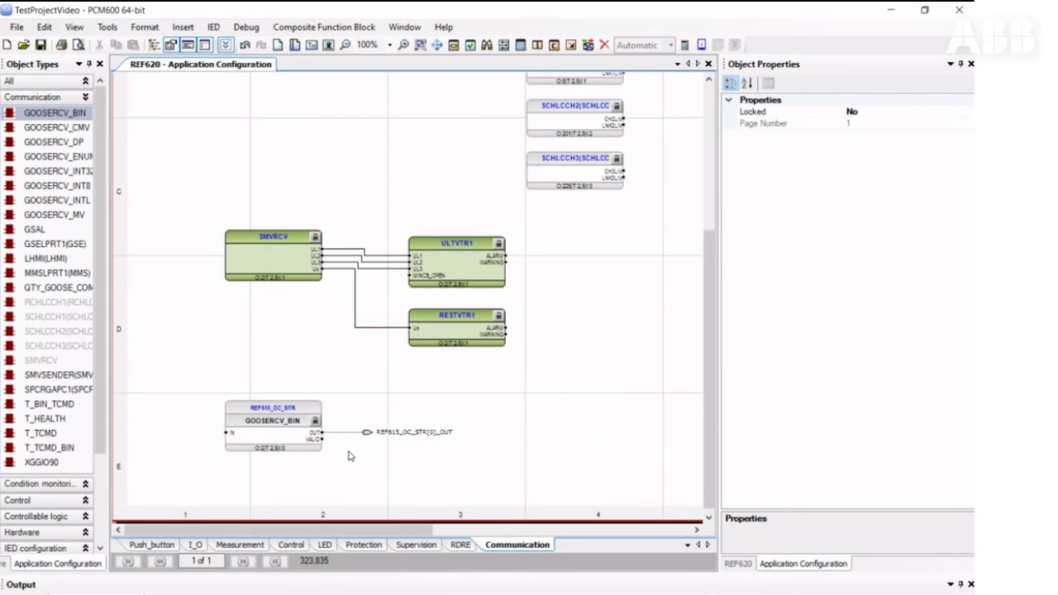
{"action": "right_click", "coordinate": [321, 440]}
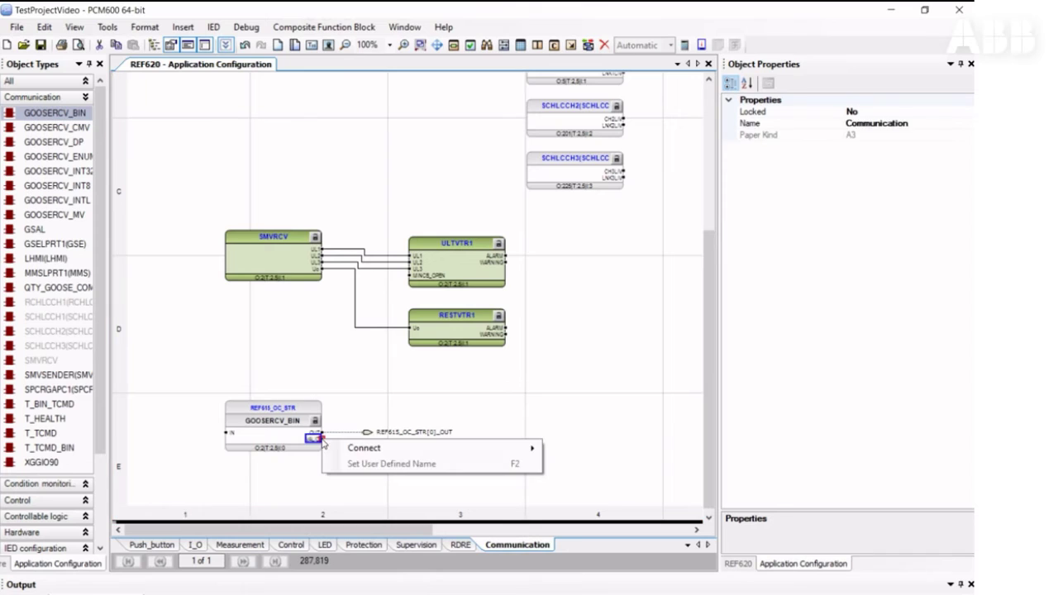
{"action": "mouse_move", "coordinate": [440, 453]}
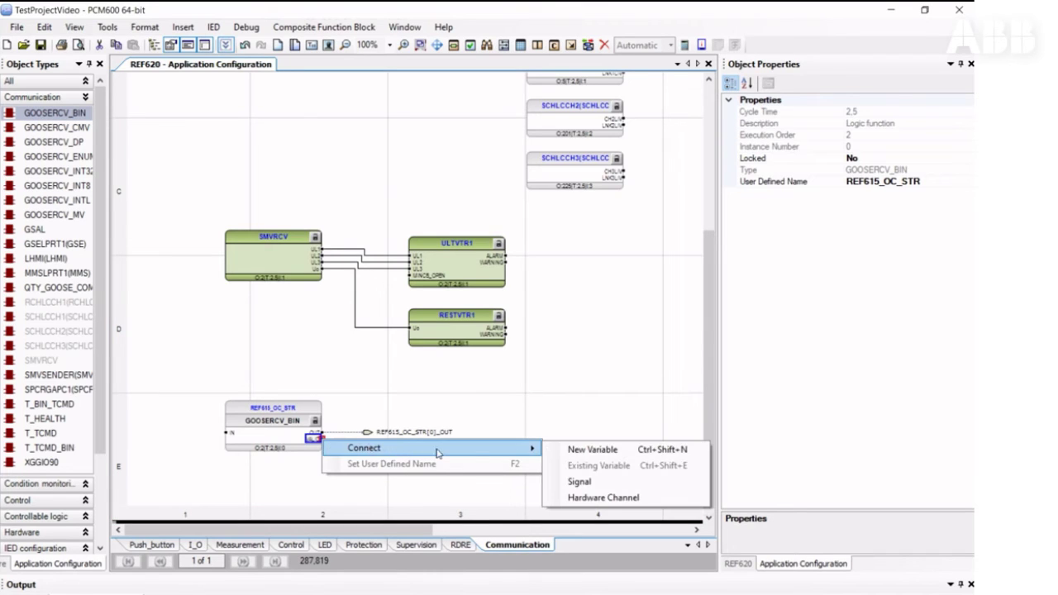
{"action": "left_click", "coordinate": [621, 458]}
{"action": "left_click", "coordinate": [604, 428]}
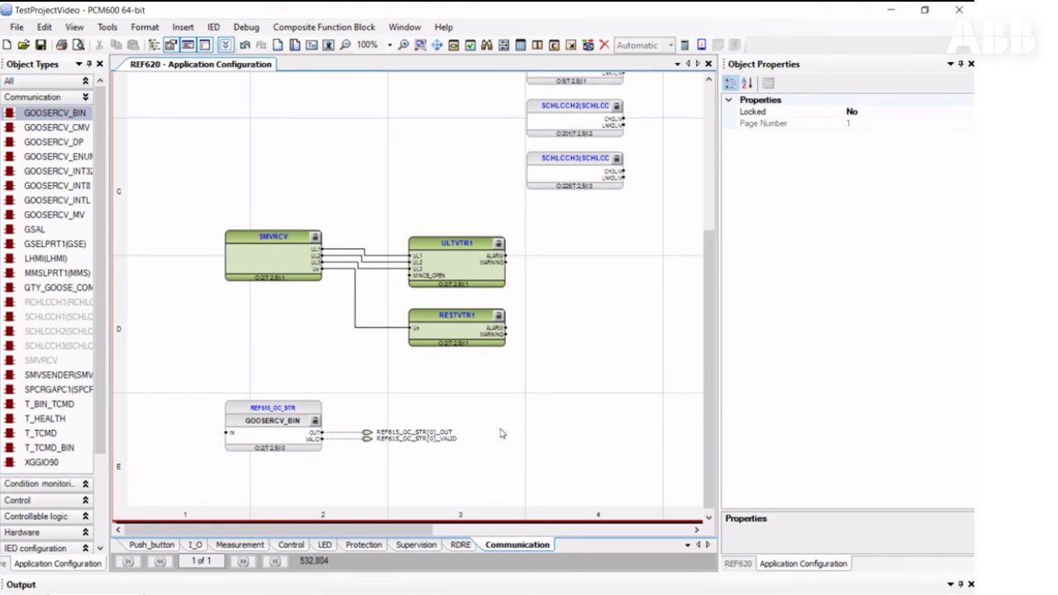
Step: Search 'phip' as a Function Block to jump to PHIPTOC1 on the Protection sheet, page 3
{"action": "key", "text": "ctrl+f"}
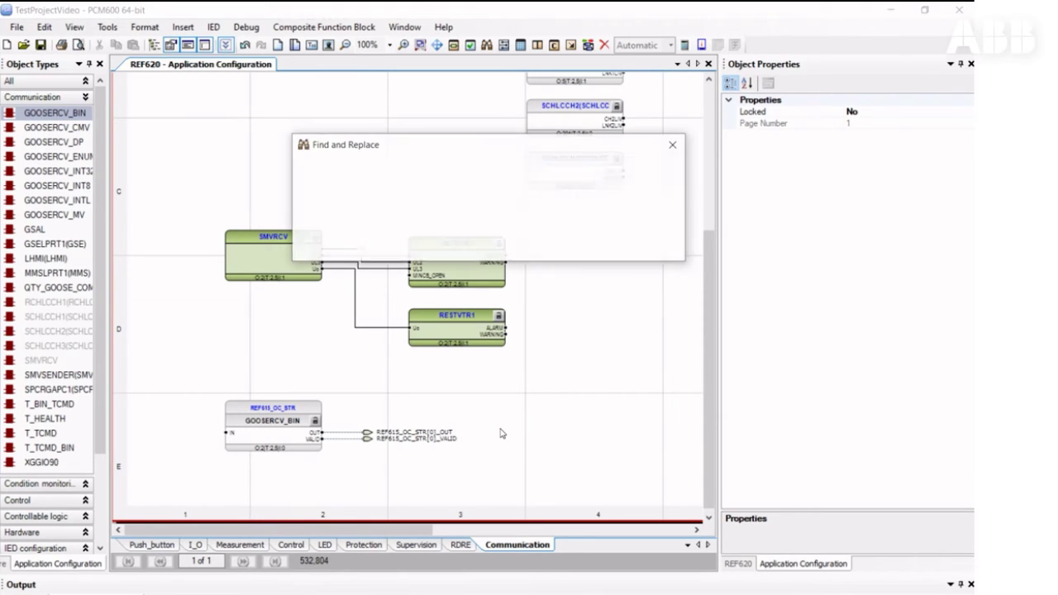
{"action": "type", "text": "phipTOC1"}
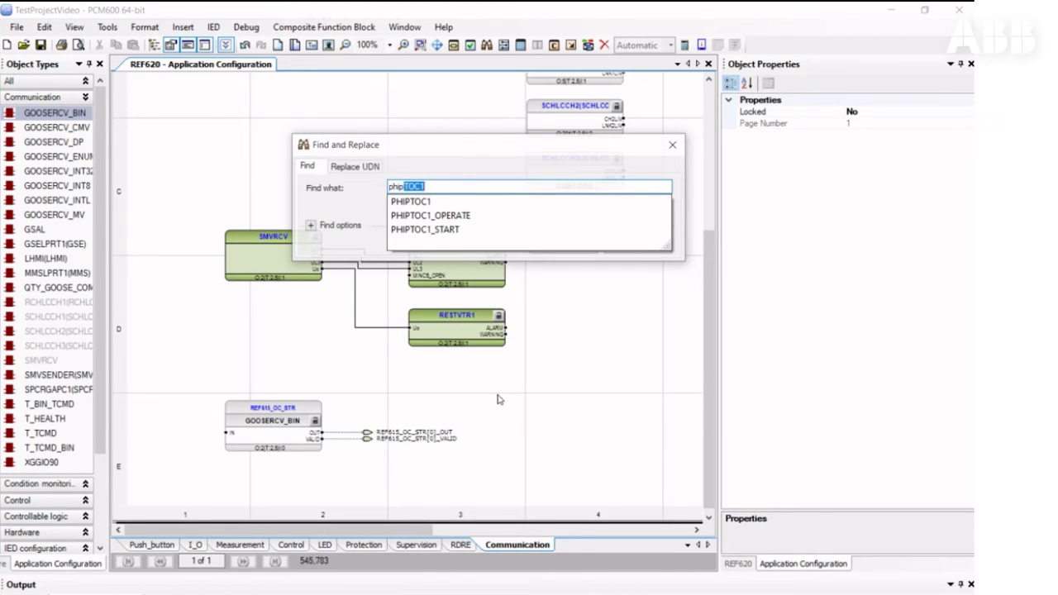
{"action": "left_click", "coordinate": [436, 201]}
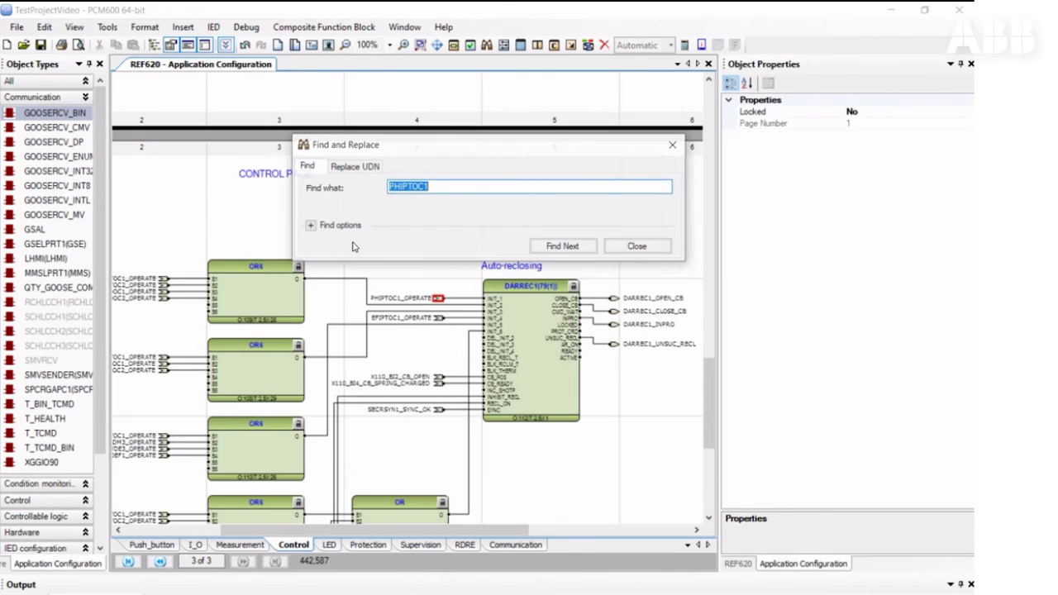
{"action": "left_click", "coordinate": [310, 225]}
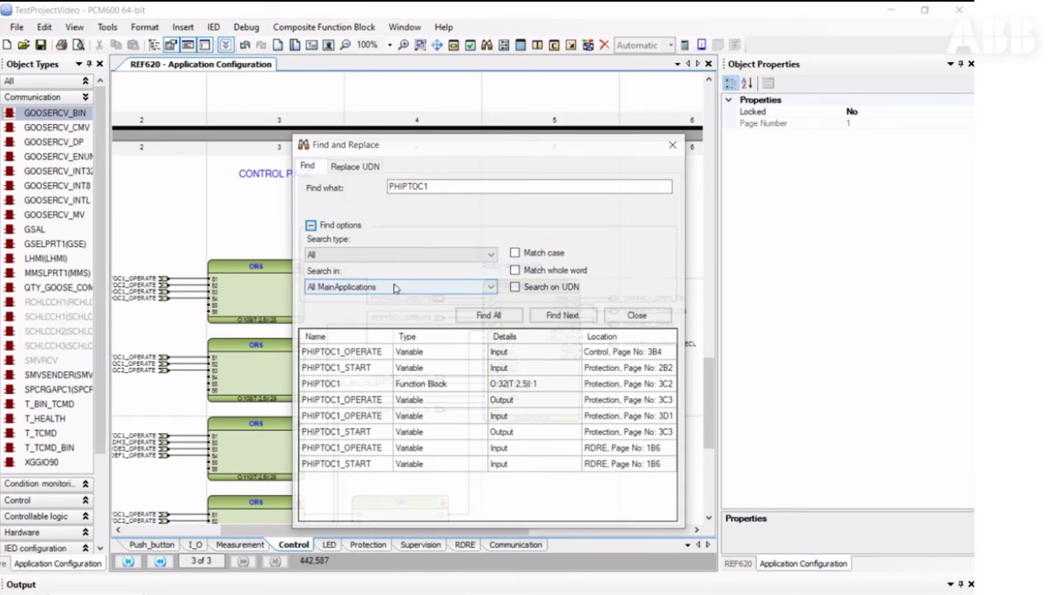
{"action": "left_click", "coordinate": [468, 260]}
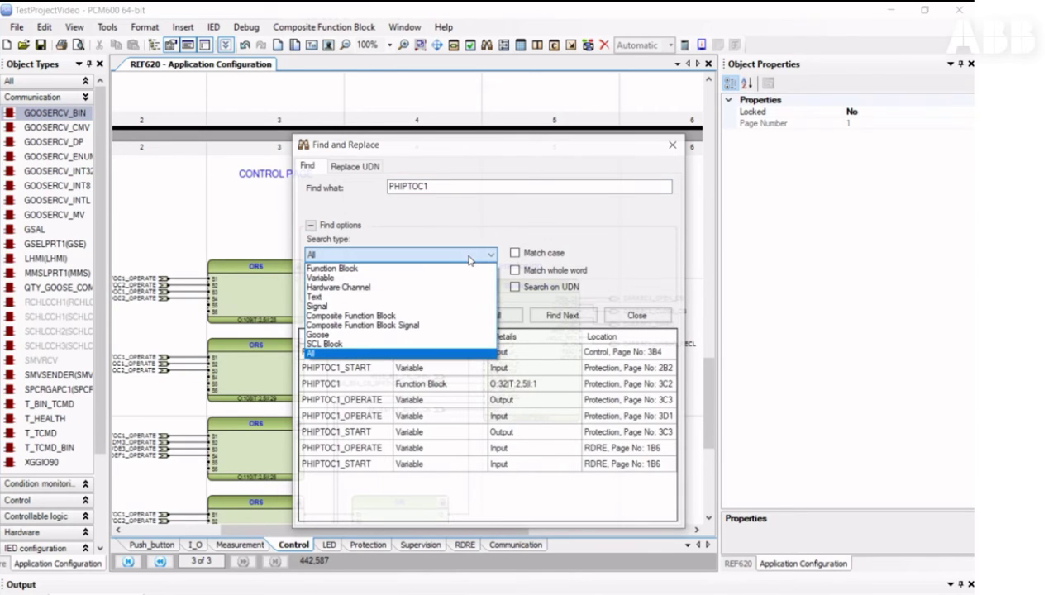
{"action": "left_click", "coordinate": [426, 269]}
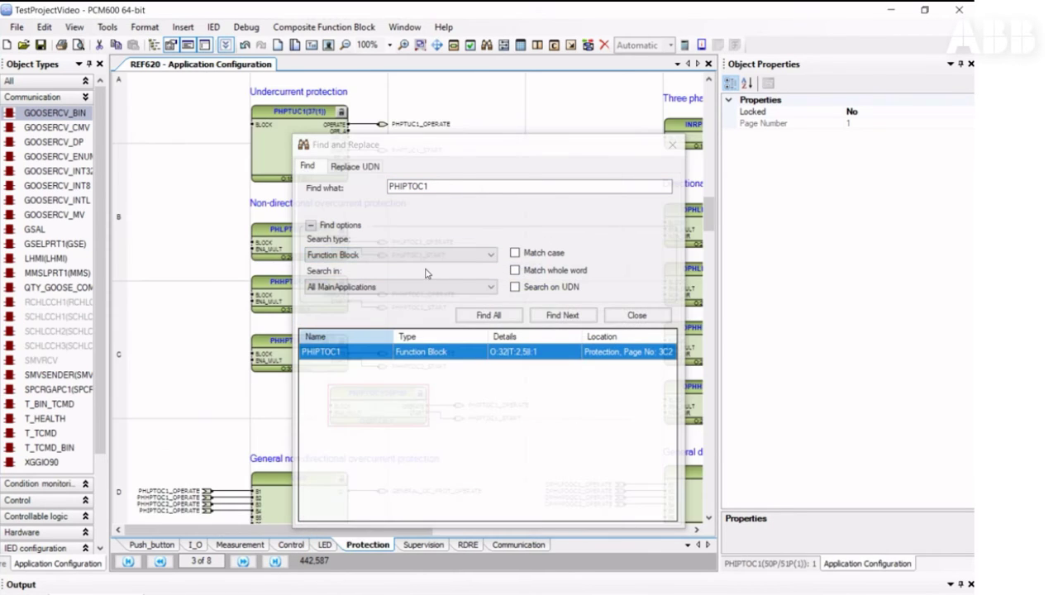
{"action": "left_click", "coordinate": [672, 145]}
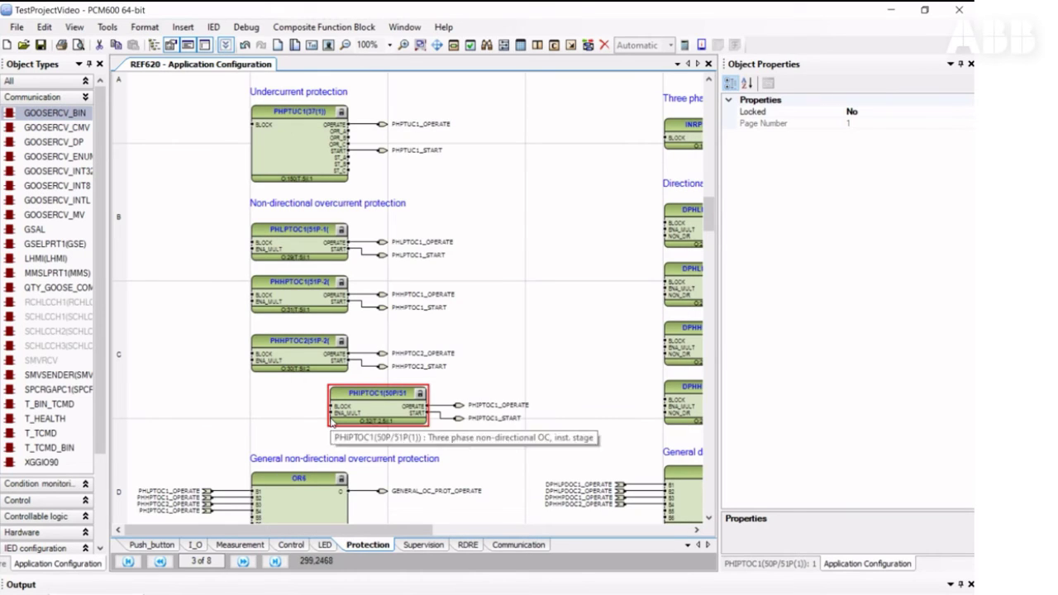
{"action": "left_click", "coordinate": [300, 414]}
{"action": "left_click", "coordinate": [300, 413]}
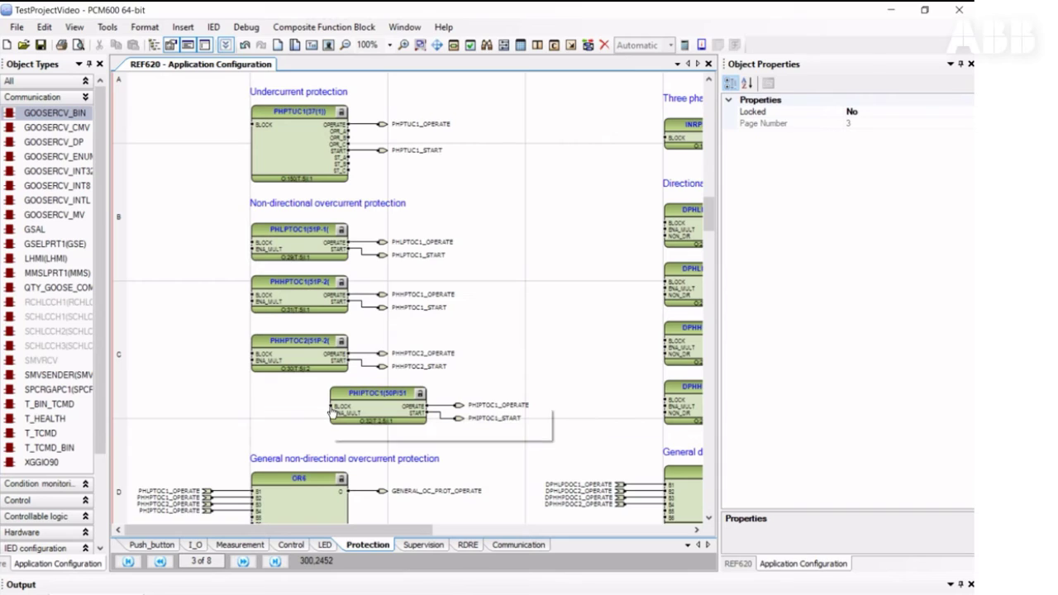
Step: Connect existing variable REF615_OC_STR[0]_OUT to PHIPTOC1's BLOCK input and save the project
{"action": "right_click", "coordinate": [330, 409]}
{"action": "mouse_move", "coordinate": [374, 418]}
{"action": "left_click", "coordinate": [648, 440]}
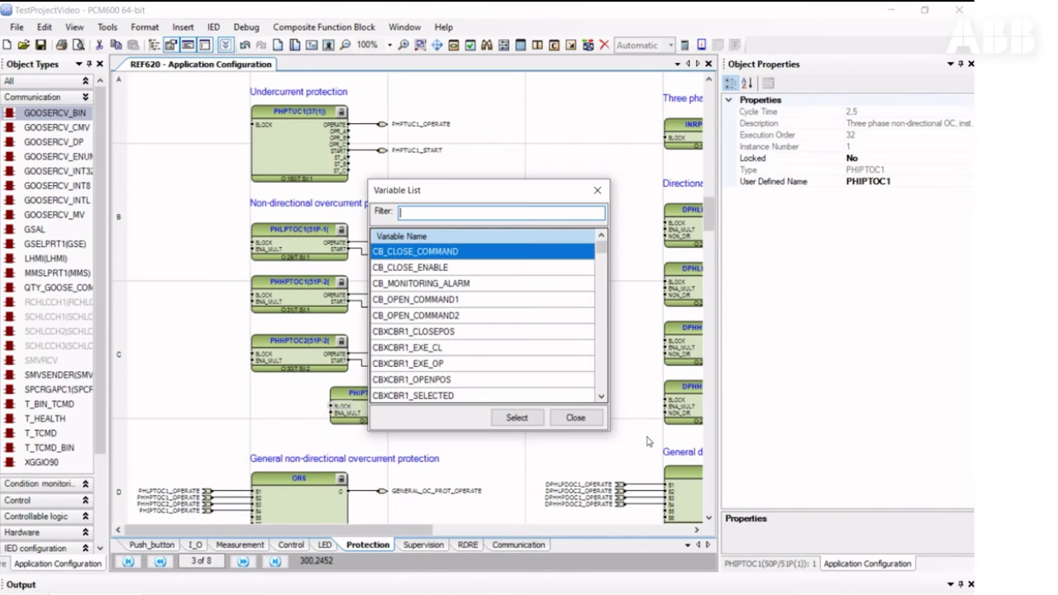
{"action": "type", "text": "ref"}
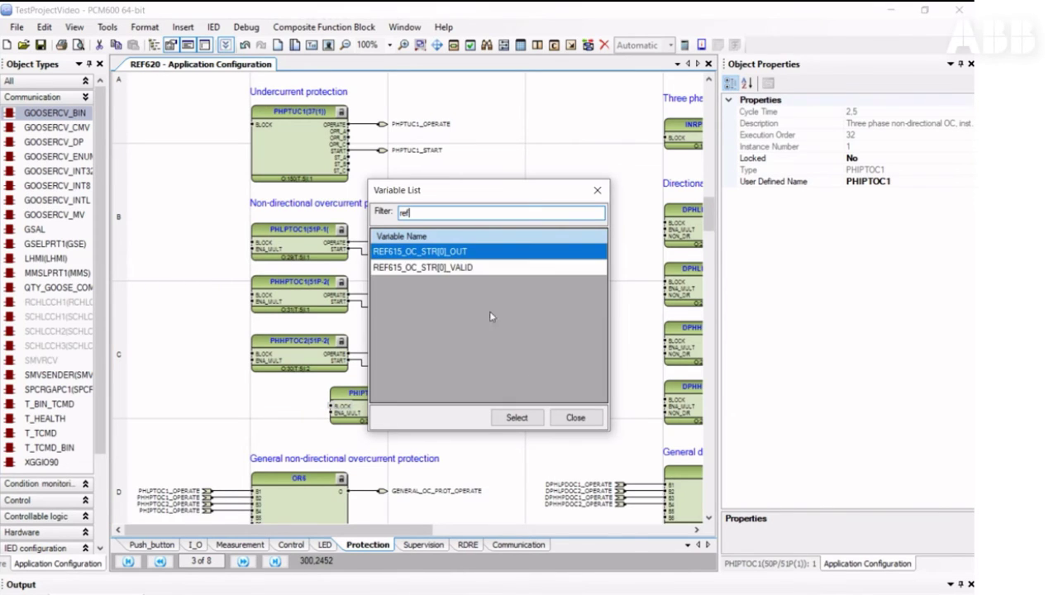
{"action": "double_click", "coordinate": [482, 251]}
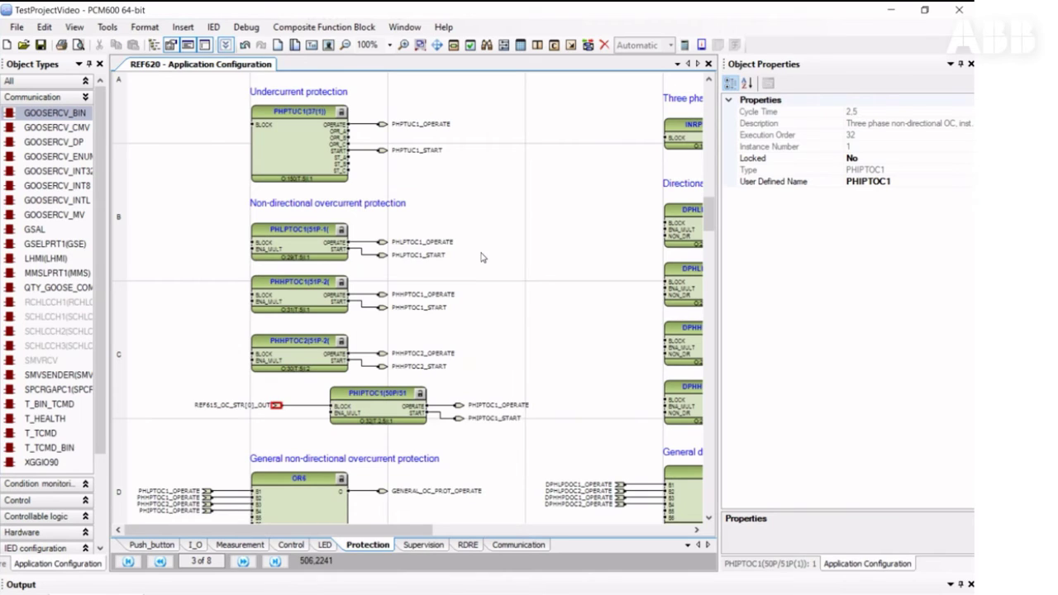
{"action": "left_click", "coordinate": [267, 421]}
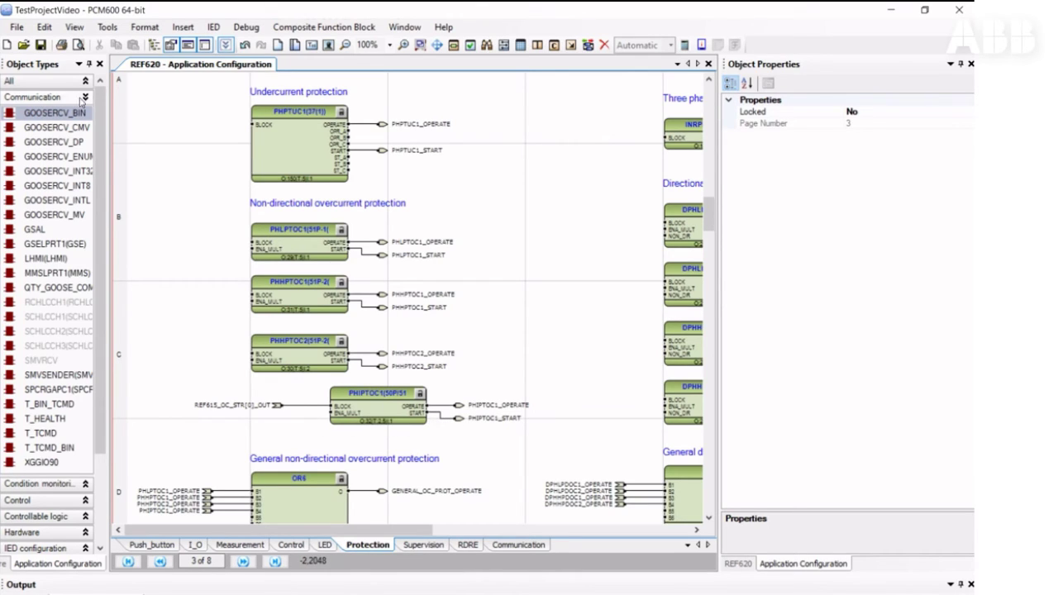
{"action": "left_click", "coordinate": [41, 46]}
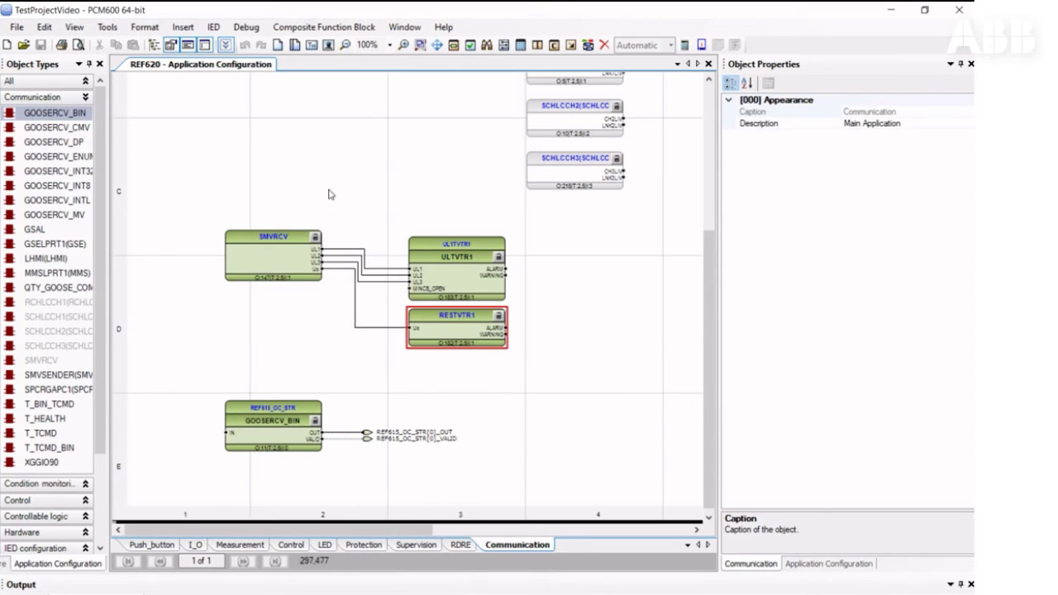
Step: Close REF620's application configuration and open its Signal Matrix
{"action": "left_click", "coordinate": [708, 64]}
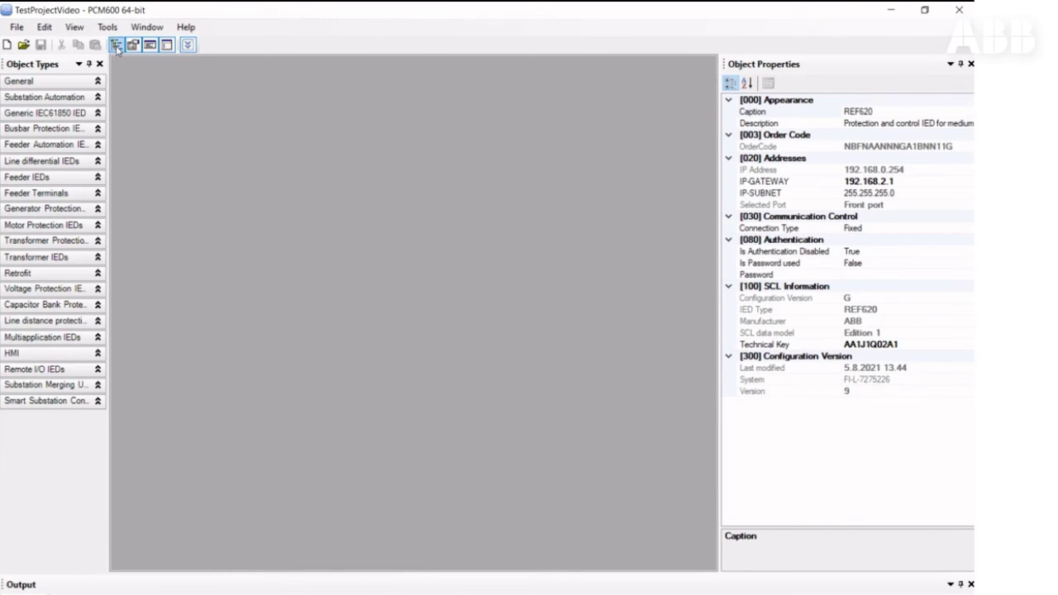
{"action": "left_click", "coordinate": [117, 45]}
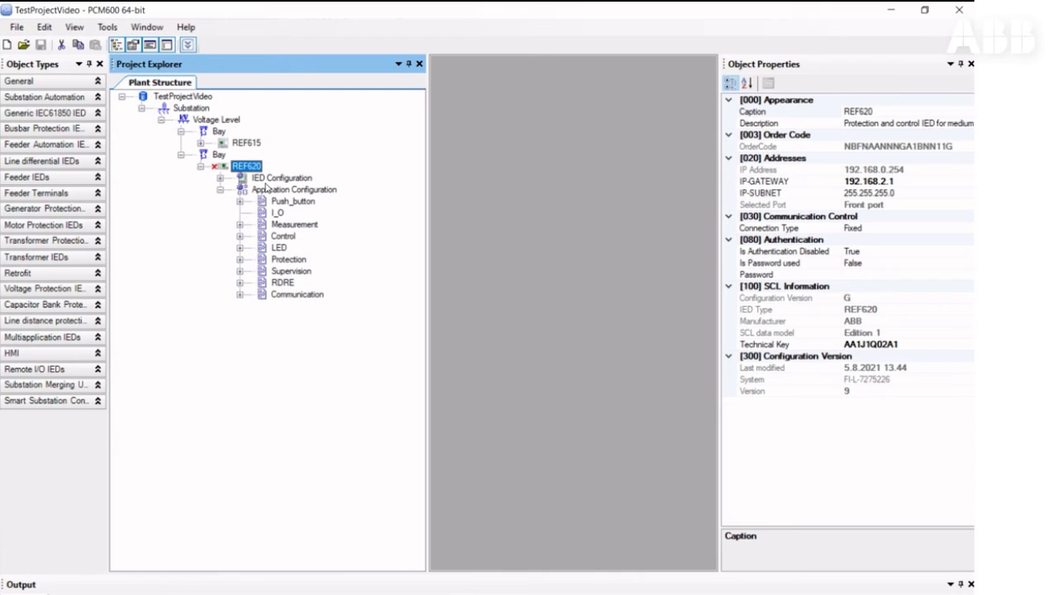
{"action": "right_click", "coordinate": [241, 168]}
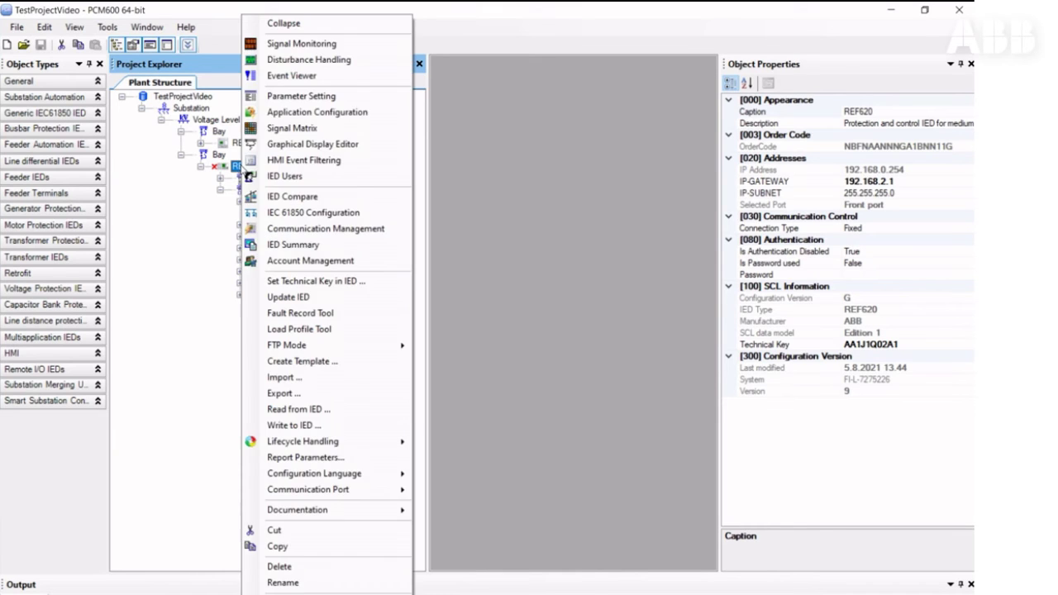
{"action": "left_click", "coordinate": [289, 128]}
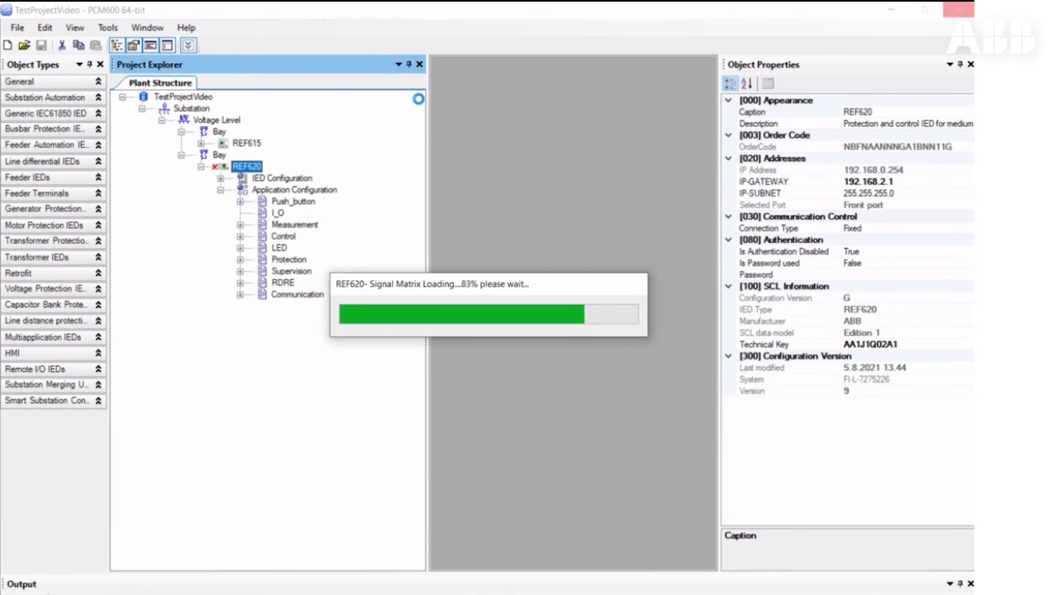
{"action": "left_click", "coordinate": [419, 63]}
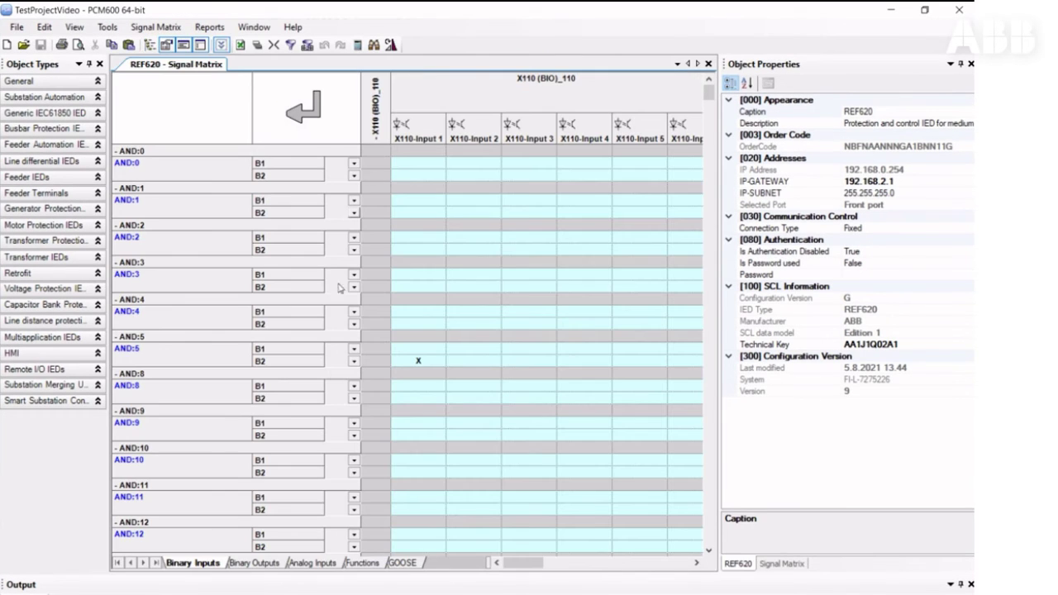
Step: On the GOOSE sheet, map PHIPTOC1 Str.general to REF615_OC_STR's IN, then save and close
{"action": "left_click", "coordinate": [402, 562]}
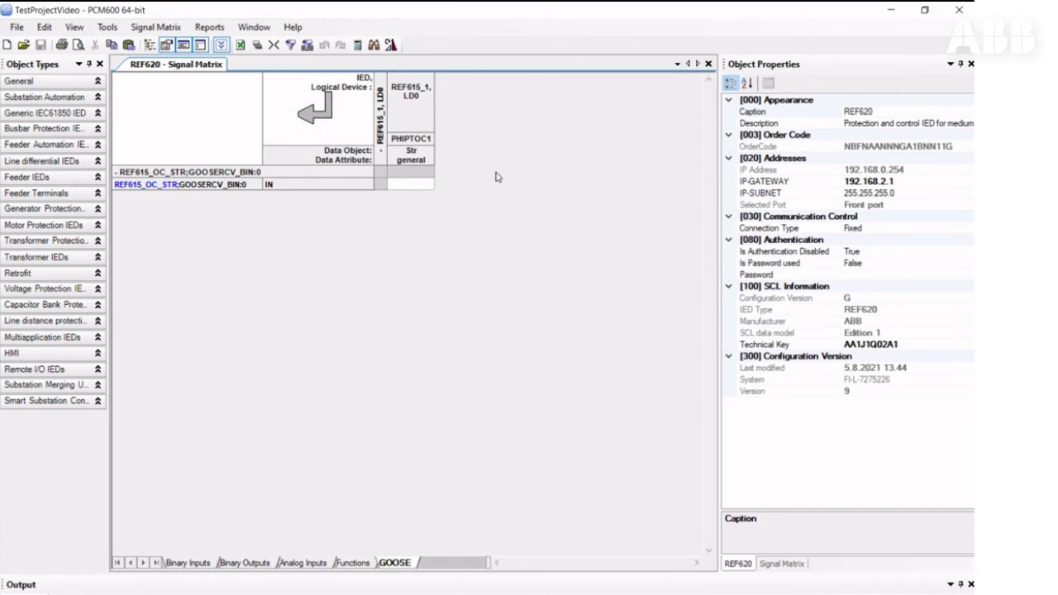
{"action": "left_click", "coordinate": [422, 191]}
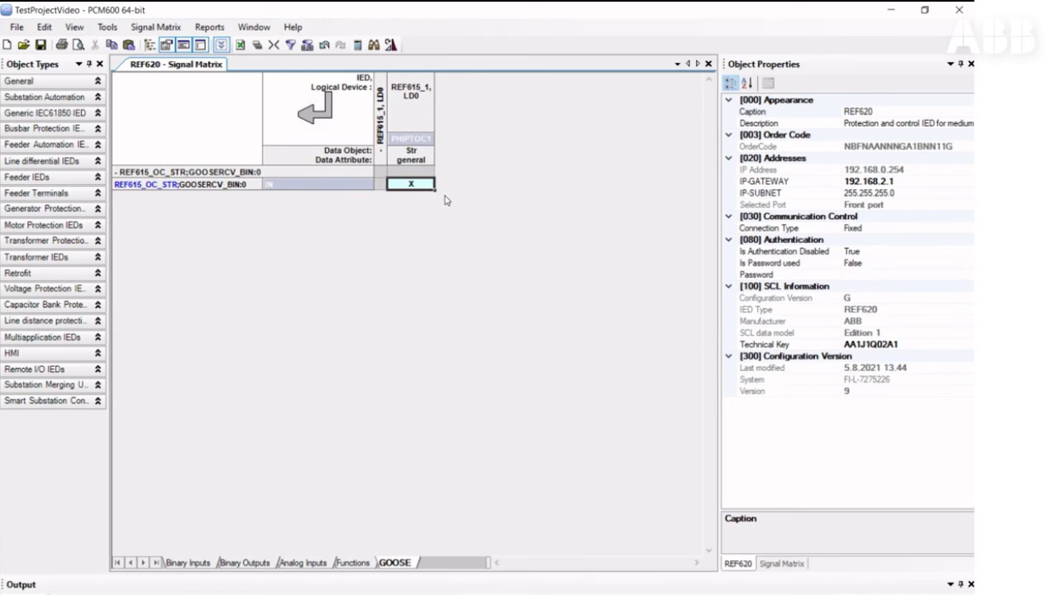
{"action": "left_click", "coordinate": [39, 44]}
{"action": "left_click", "coordinate": [708, 64]}
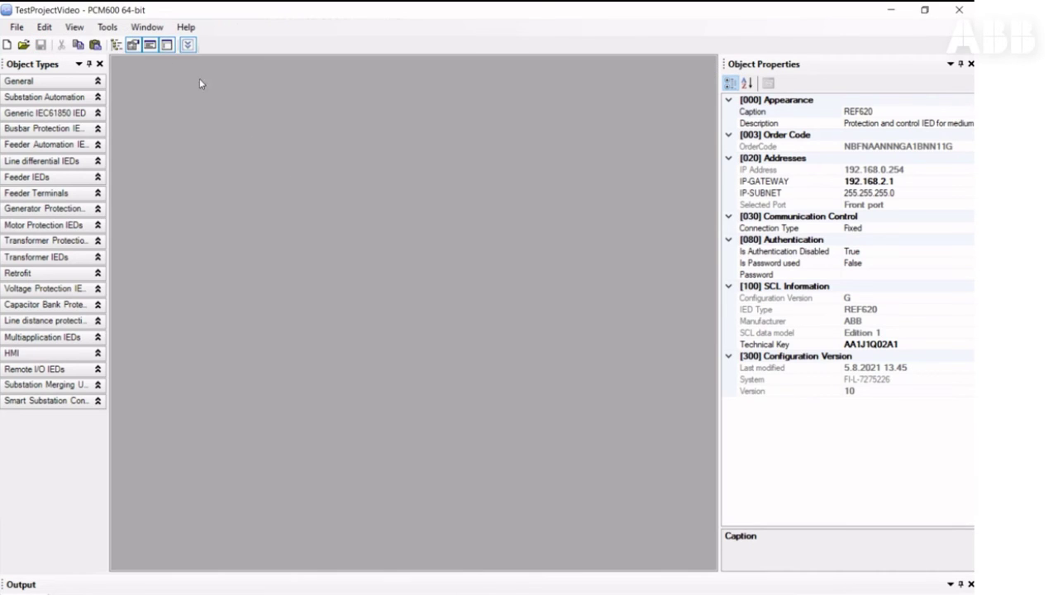
Step: Open REF615's IEC 61850 Configuration in Client-Server Communication mode
{"action": "left_click", "coordinate": [119, 46]}
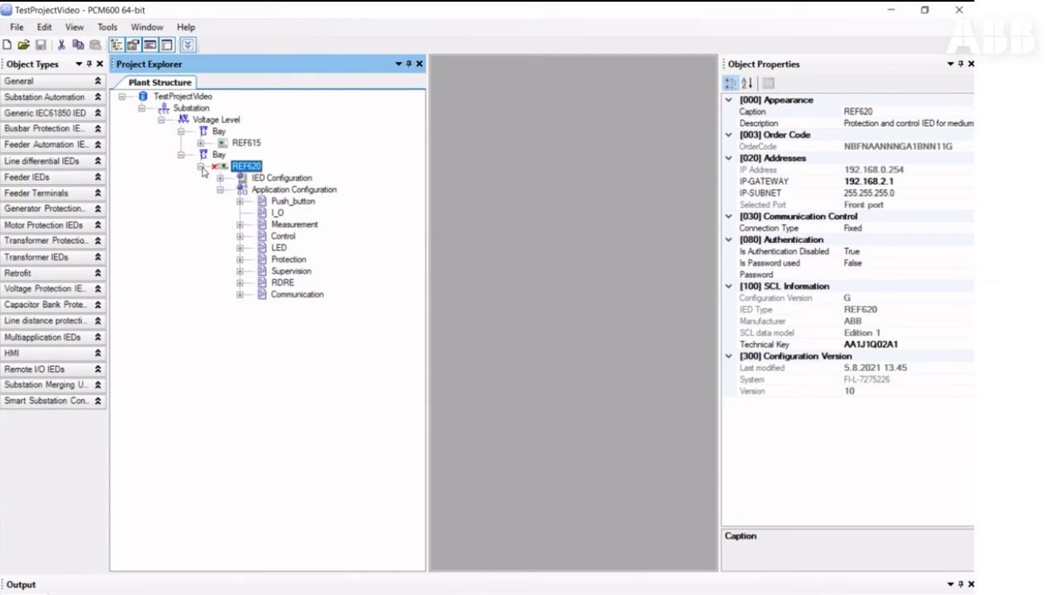
{"action": "right_click", "coordinate": [249, 146]}
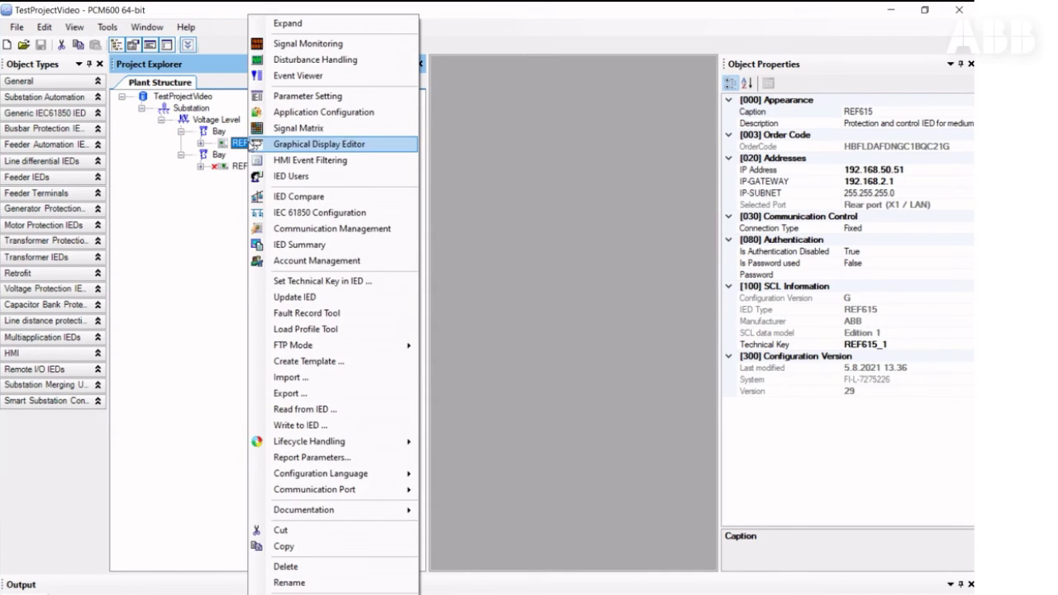
{"action": "left_click", "coordinate": [320, 217]}
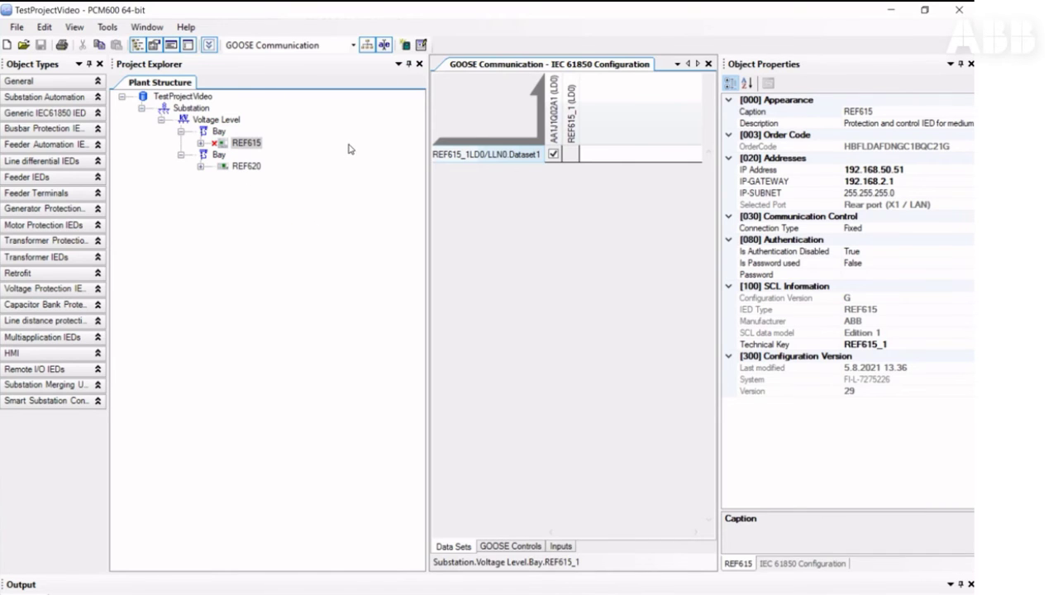
{"action": "left_click", "coordinate": [419, 64]}
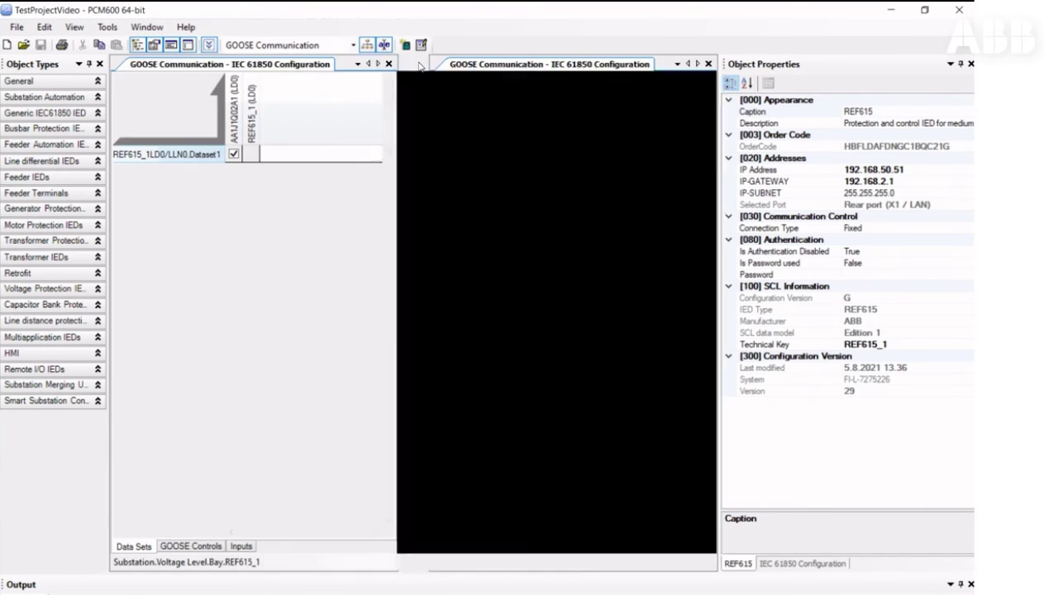
{"action": "left_click", "coordinate": [353, 45]}
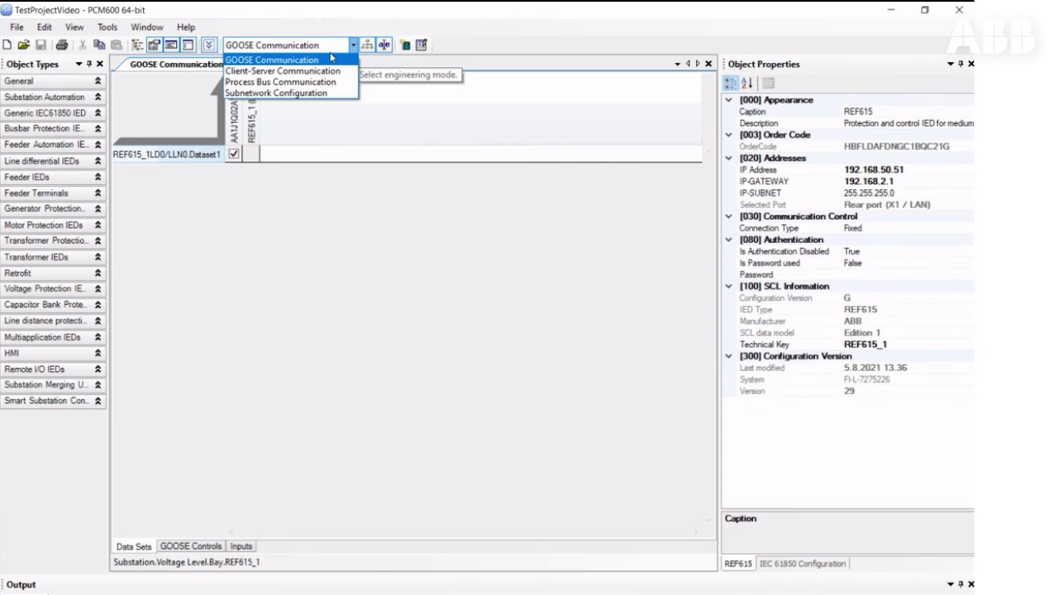
{"action": "left_click", "coordinate": [318, 71]}
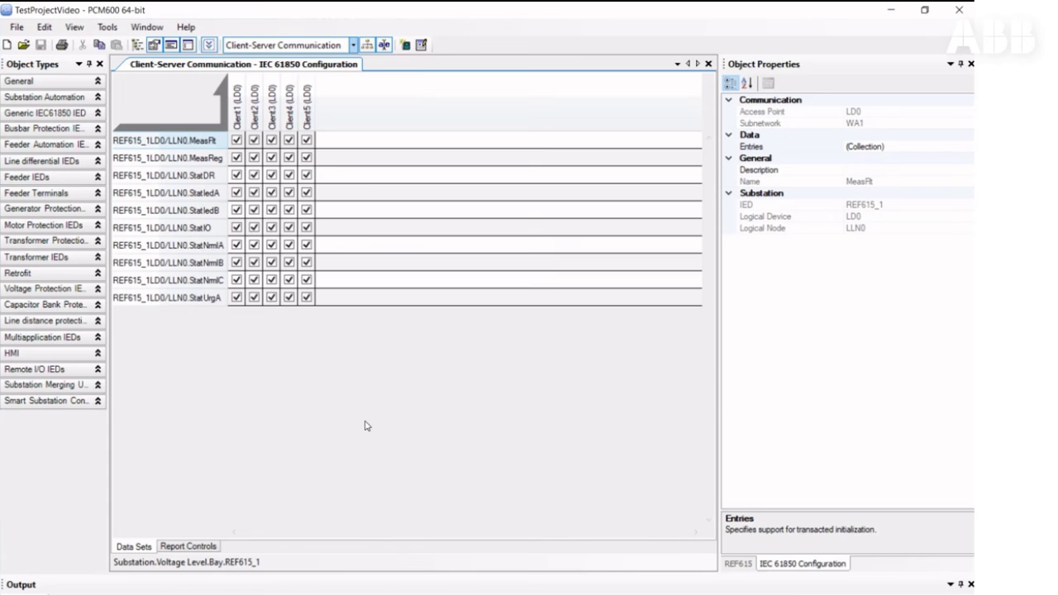
Step: Set StatUrgA to Send to None, then back to Send to All clients
{"action": "right_click", "coordinate": [177, 301]}
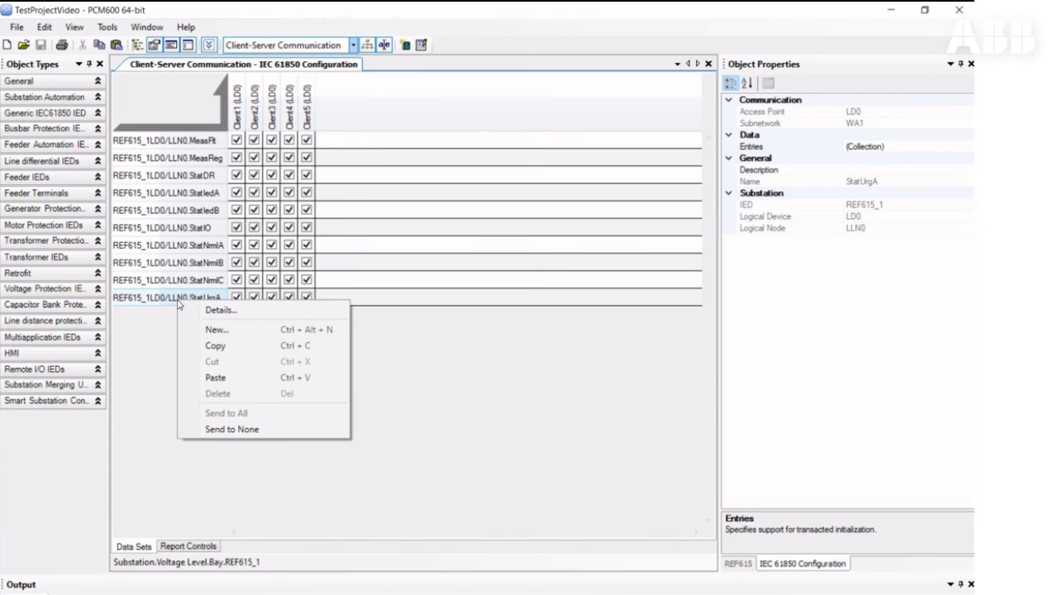
{"action": "left_click", "coordinate": [311, 429]}
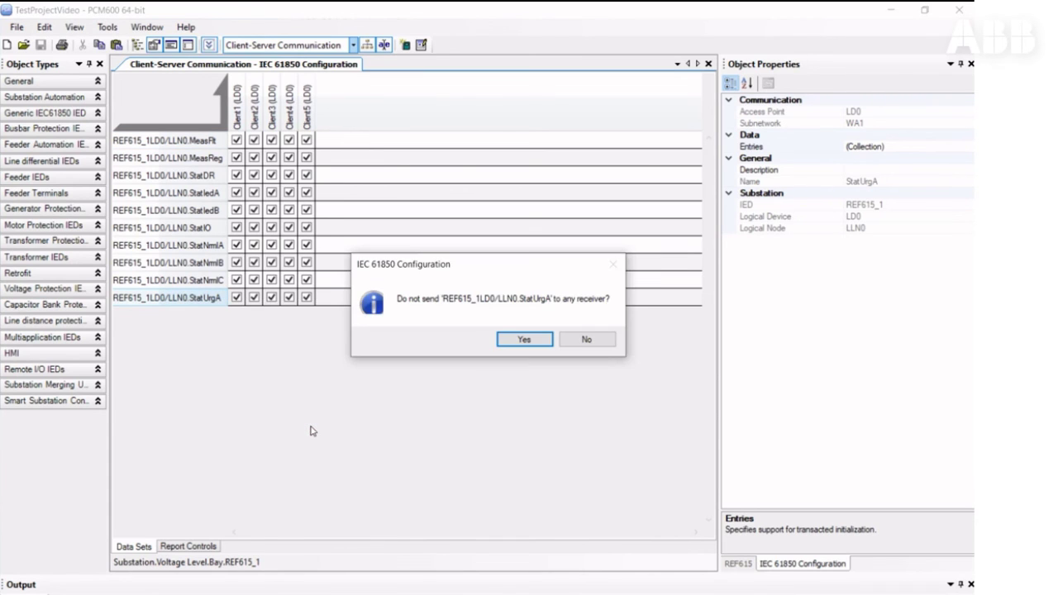
{"action": "left_click", "coordinate": [513, 340]}
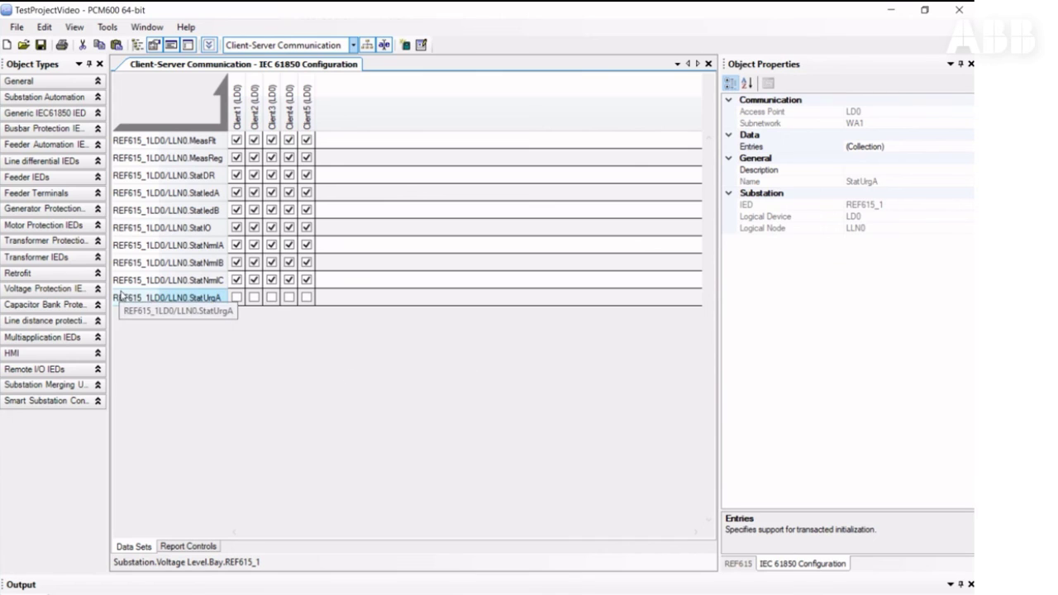
{"action": "right_click", "coordinate": [150, 300]}
{"action": "left_click", "coordinate": [273, 411]}
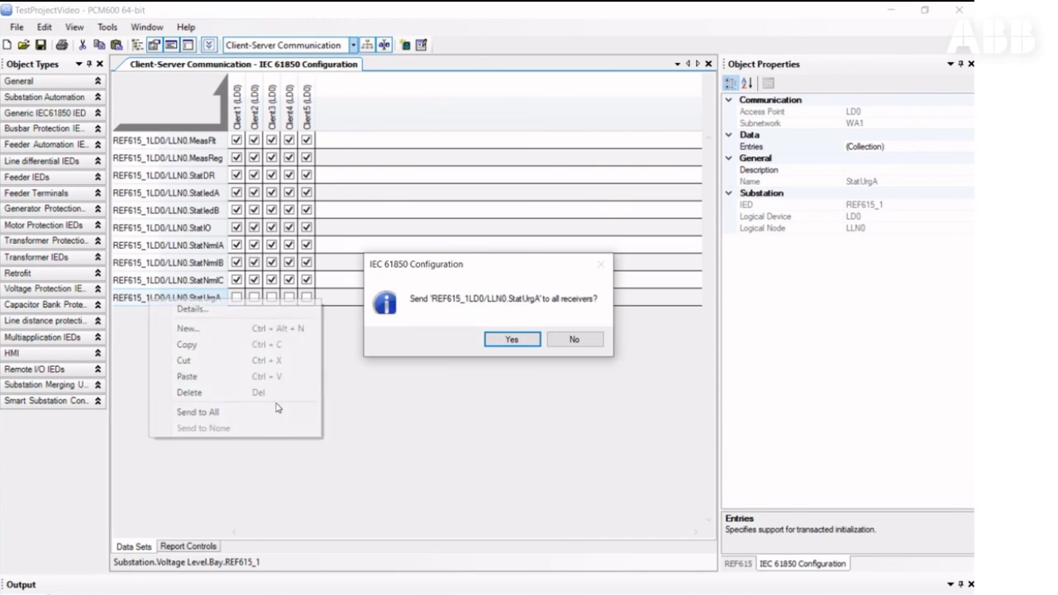
{"action": "left_click", "coordinate": [504, 342]}
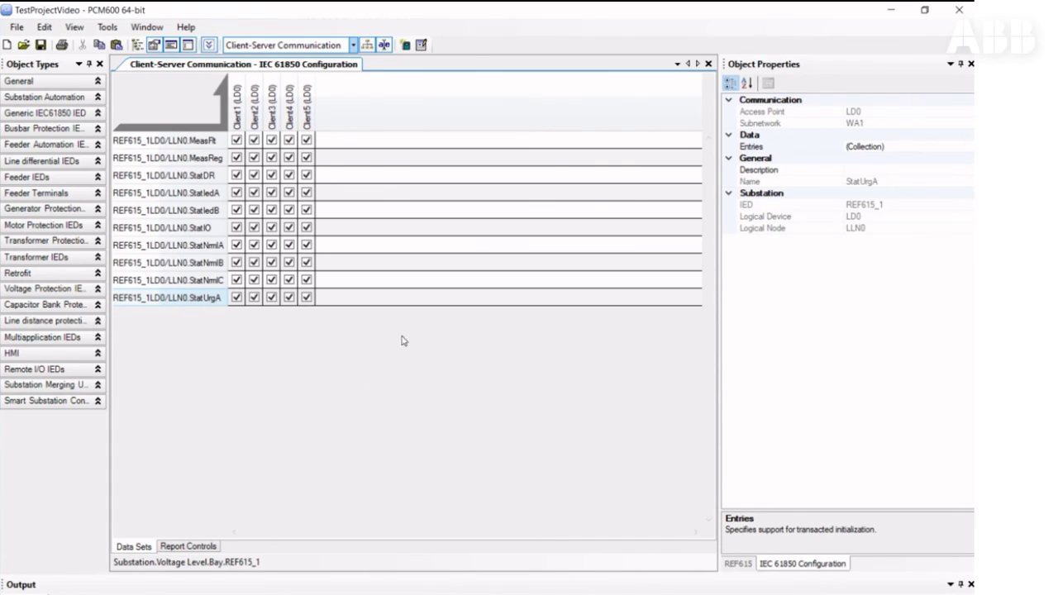
Step: Untick MeasFlt for Client1 through Client5
{"action": "left_click", "coordinate": [239, 142]}
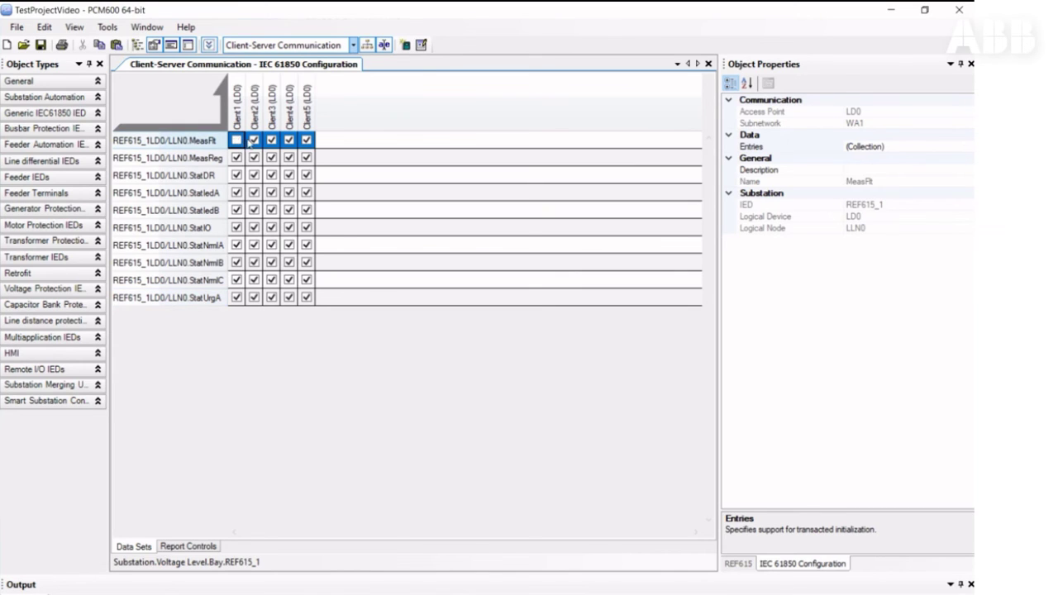
{"action": "left_click", "coordinate": [254, 141]}
{"action": "left_click", "coordinate": [272, 140]}
{"action": "left_click", "coordinate": [288, 140]}
{"action": "left_click", "coordinate": [306, 141]}
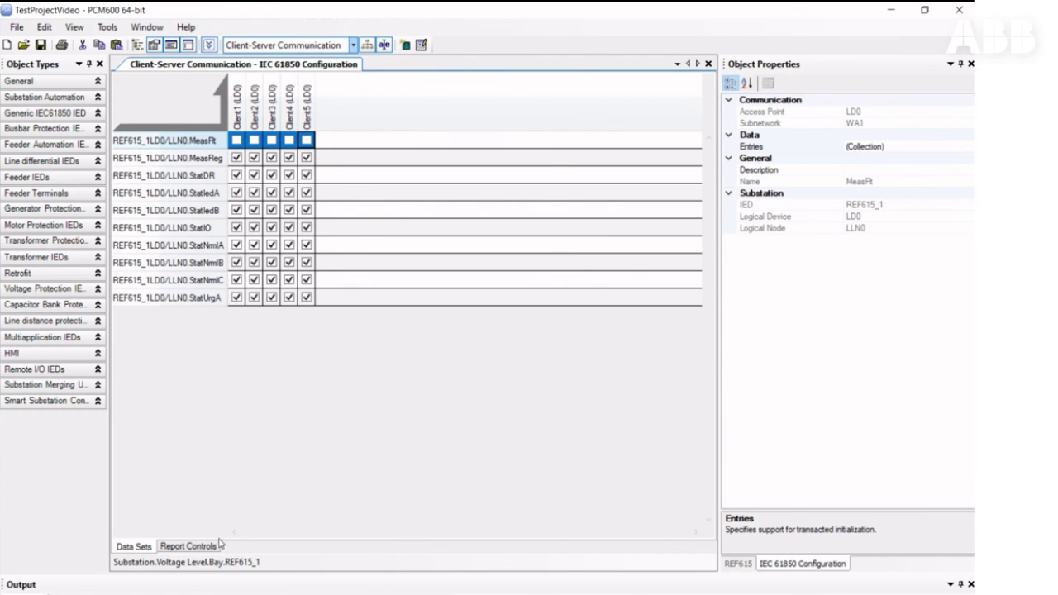
Step: Show the Report Controls page and select rcbMeasFlt's Report ID property
{"action": "left_click", "coordinate": [174, 548]}
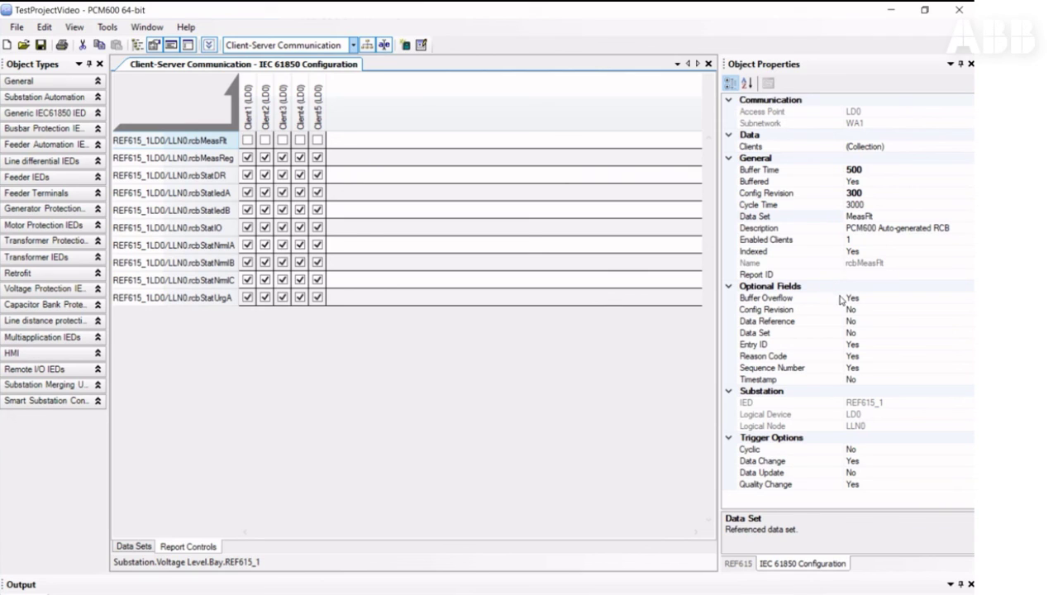
{"action": "left_click", "coordinate": [872, 275]}
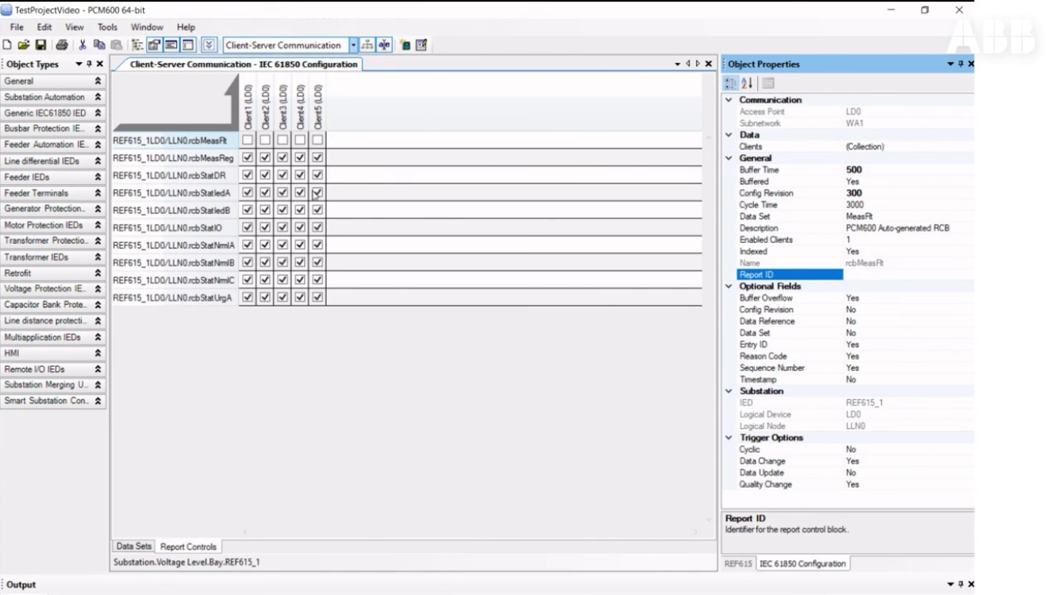
Step: Regenerate all Report IDs from rcbMeasFlt's menu, then check rcbMeasReg's new REF615_1LD0/LLN0 ID
{"action": "left_click", "coordinate": [614, 387]}
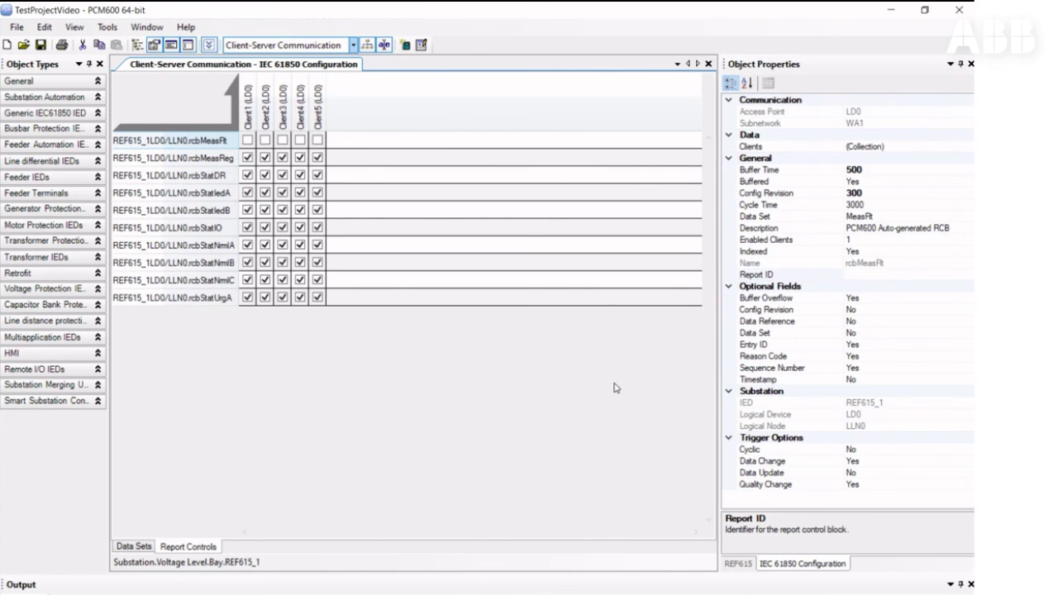
{"action": "left_click_drag", "start_coordinate": [164, 142], "coordinate": [166, 145]}
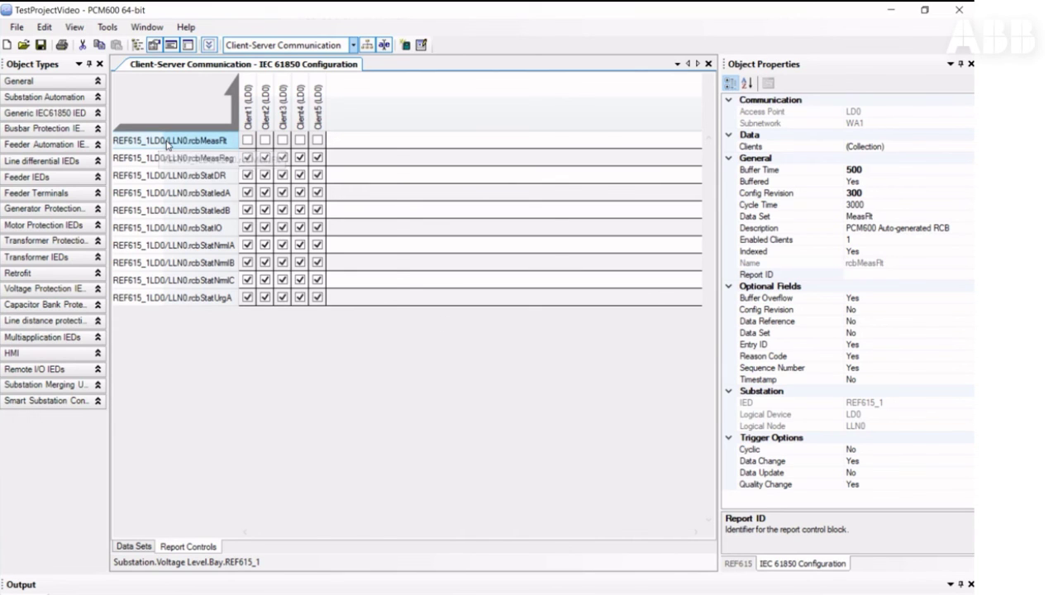
{"action": "right_click", "coordinate": [167, 145]}
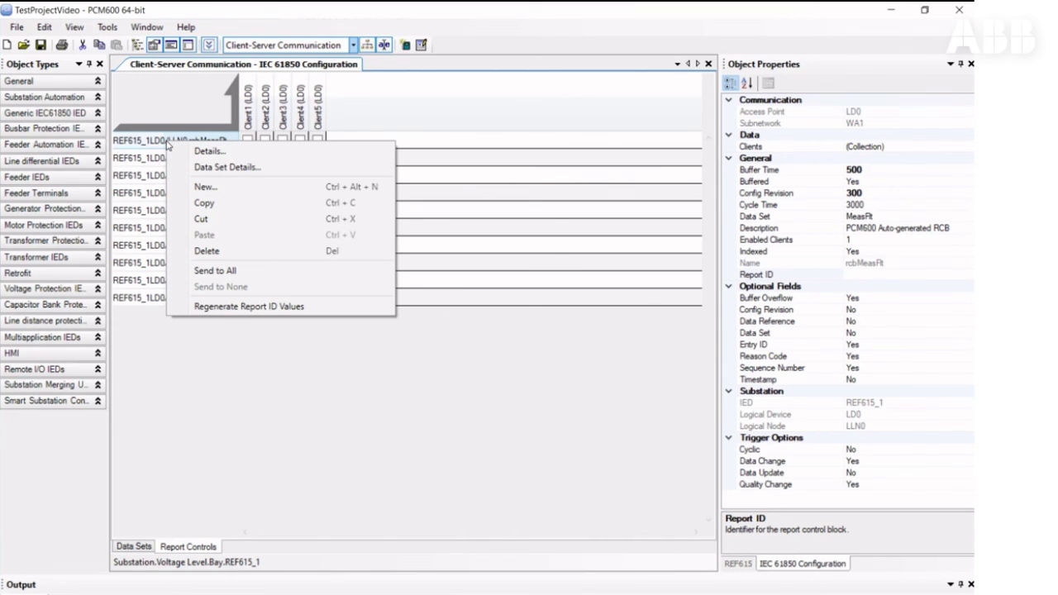
{"action": "left_click", "coordinate": [360, 306]}
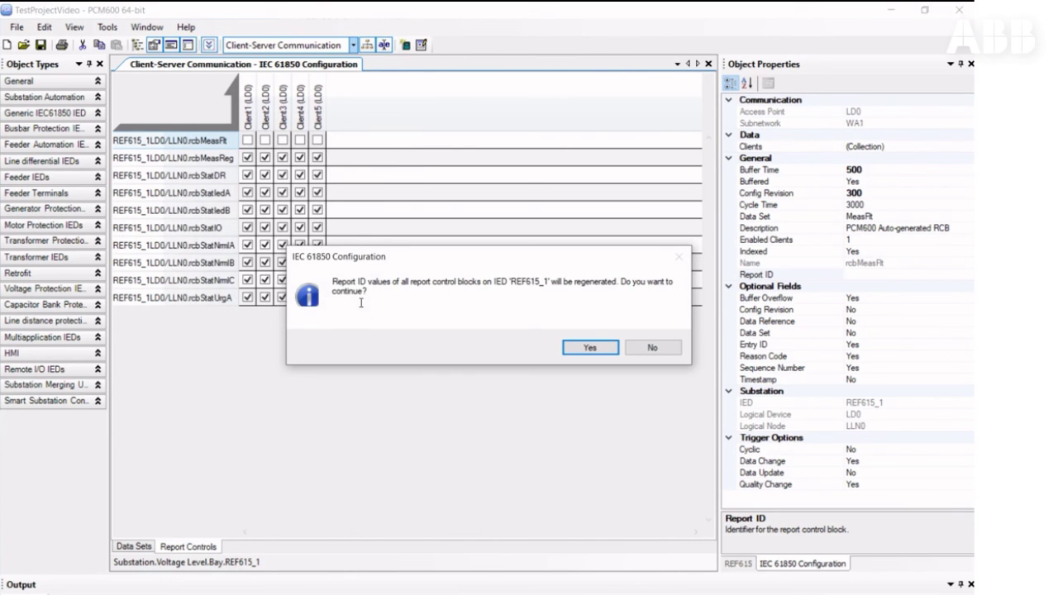
{"action": "left_click", "coordinate": [594, 356]}
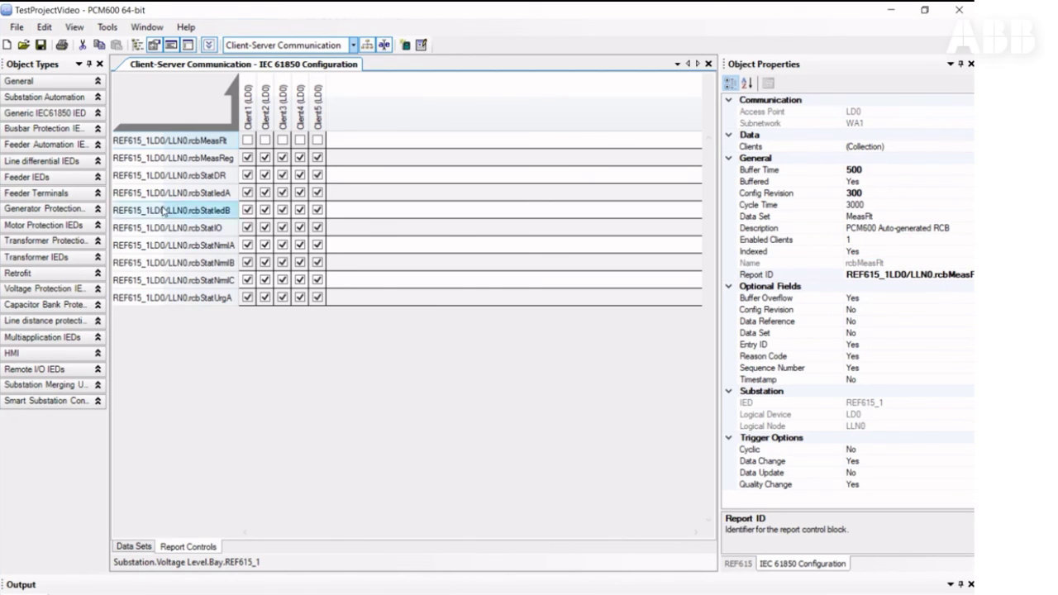
{"action": "left_click", "coordinate": [168, 159]}
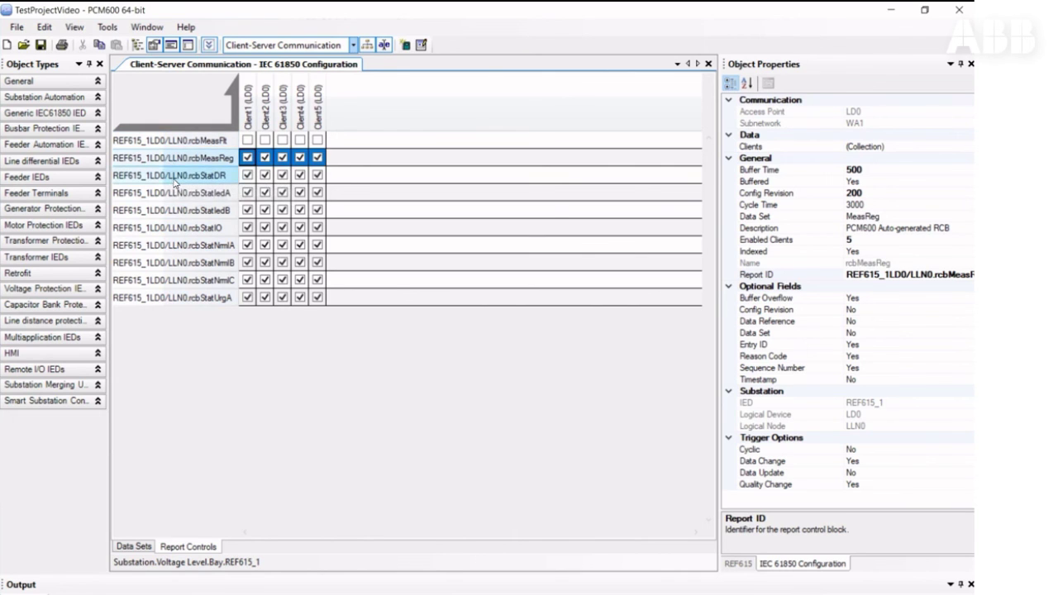